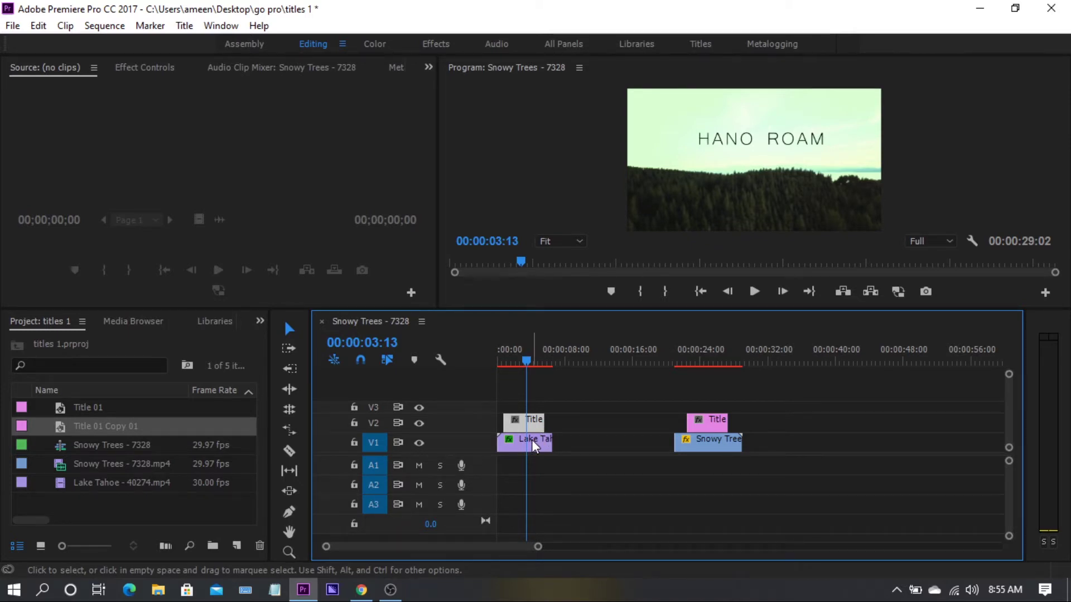
Step: Select the title above the Lake Tahoe clip, show its effect settings and move the playhead to the title's start at 00:00:00:23
left_click(531, 439)
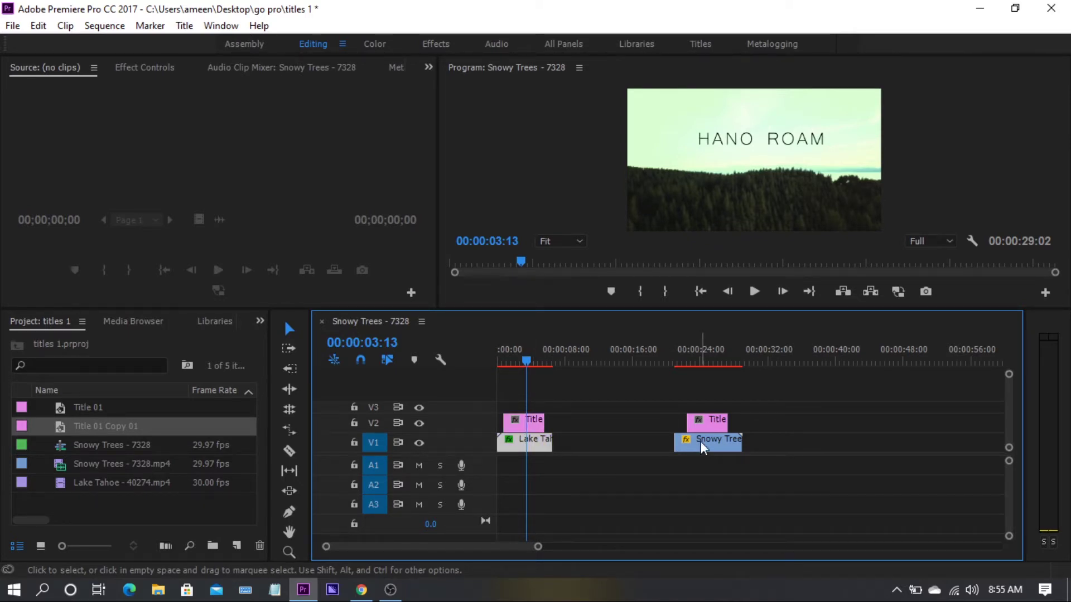
left_click(690, 361)
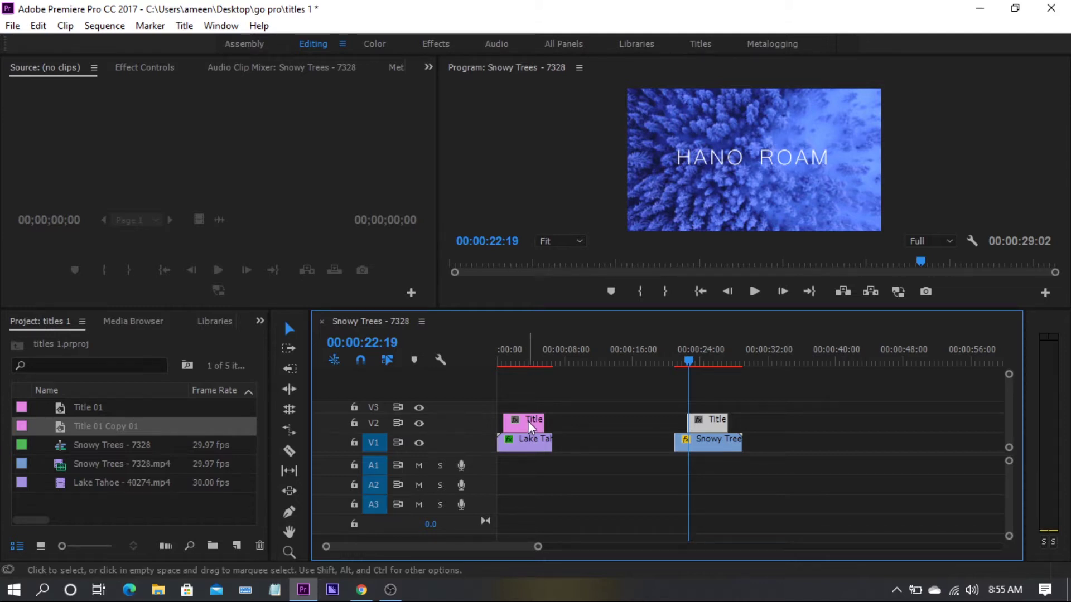
left_click(527, 421)
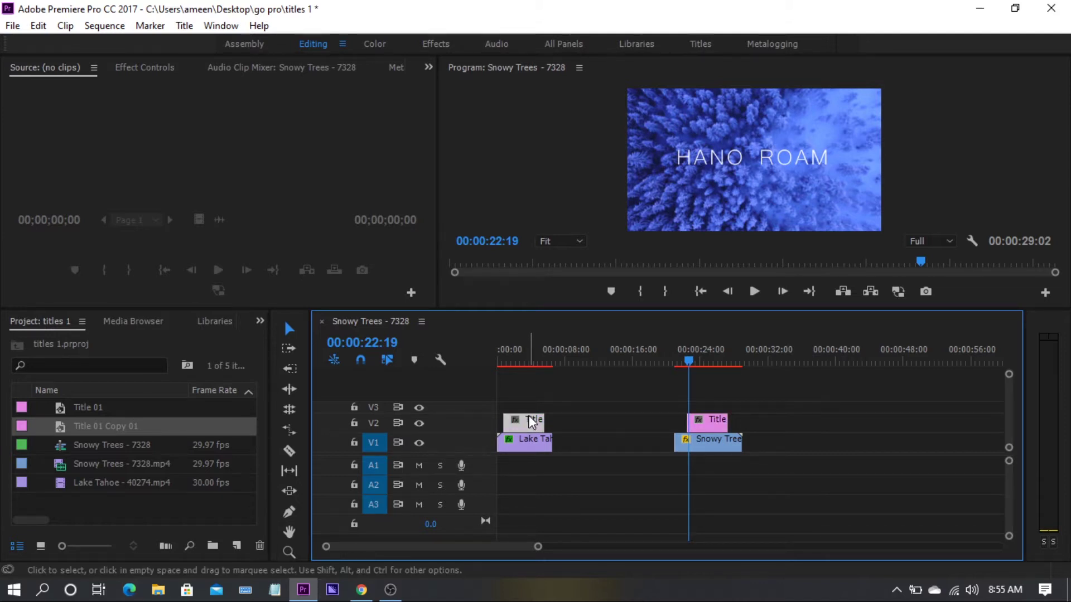
left_click(526, 364)
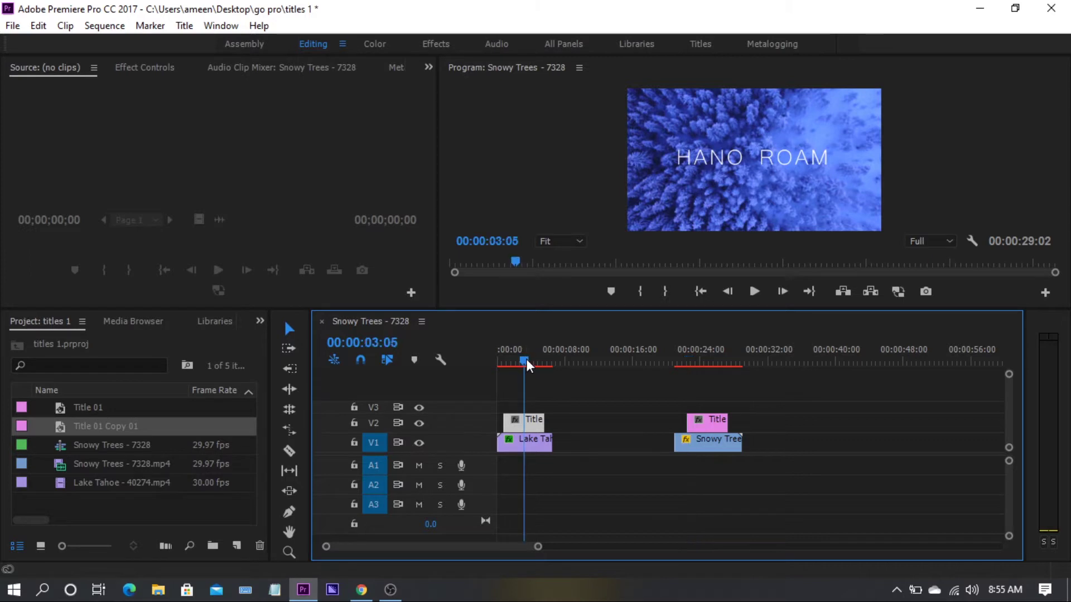
left_click(145, 68)
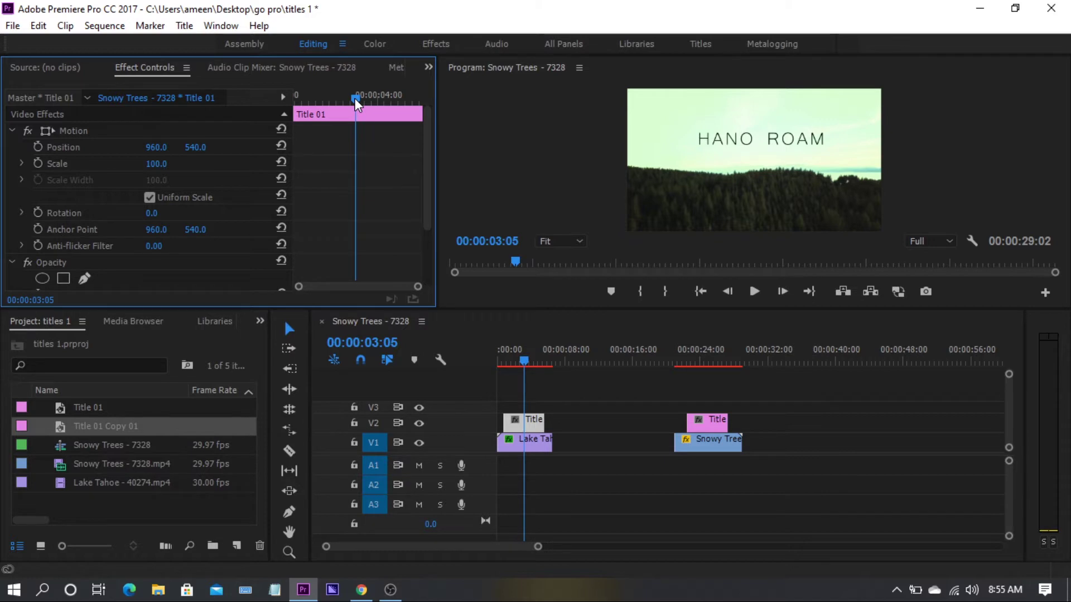
left_click_drag(355, 98, 179, 178)
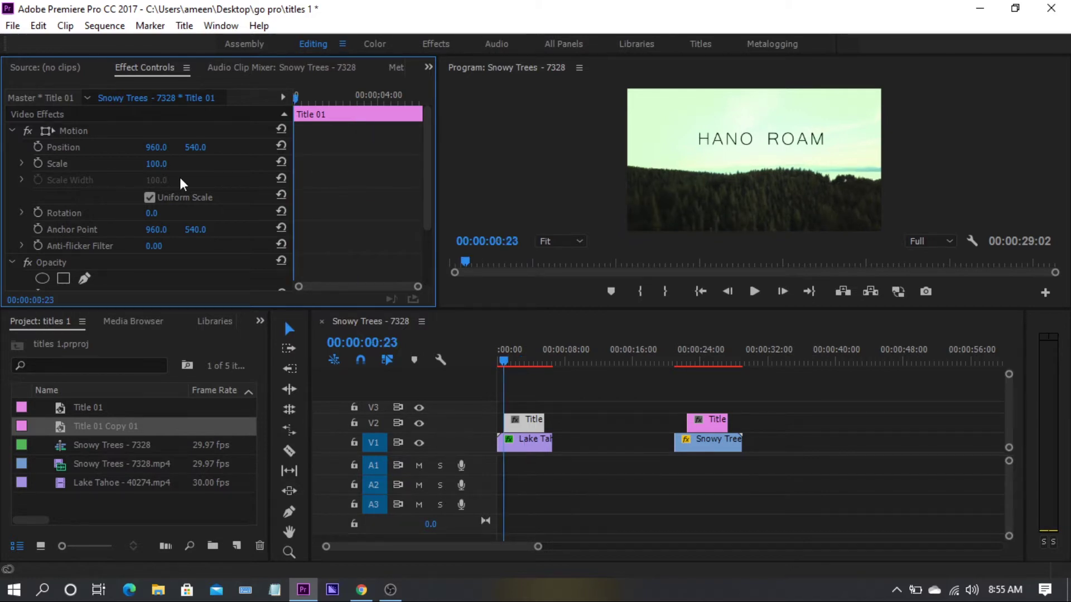
Step: Draw a closed freeform opacity mask with the Pen tool as a thin strip across the HANO ROAM title
scroll(422, 216, "down", 2)
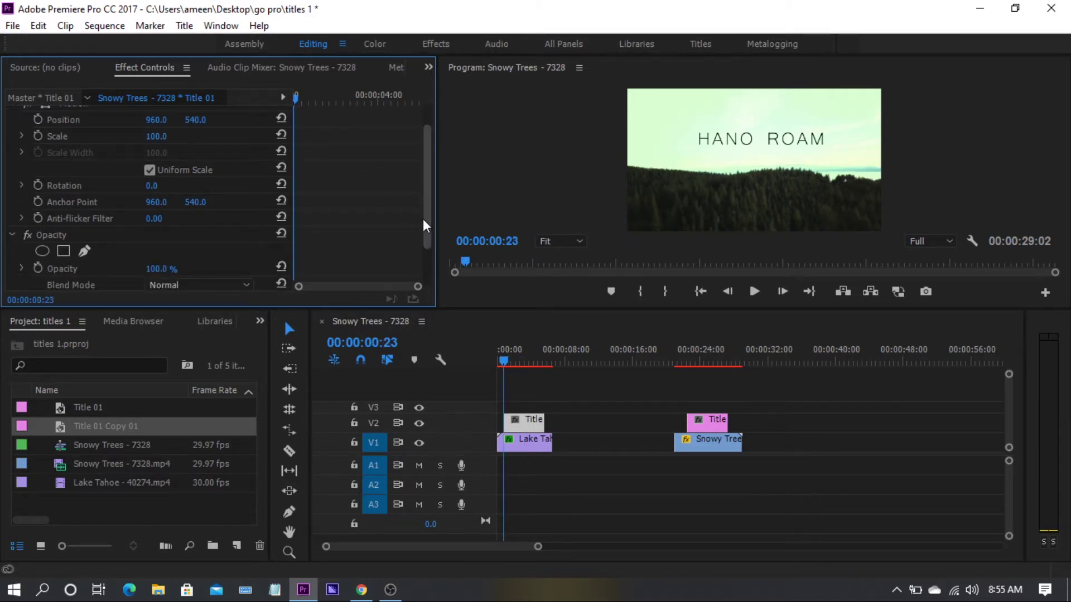
scroll(423, 218, "down", 3)
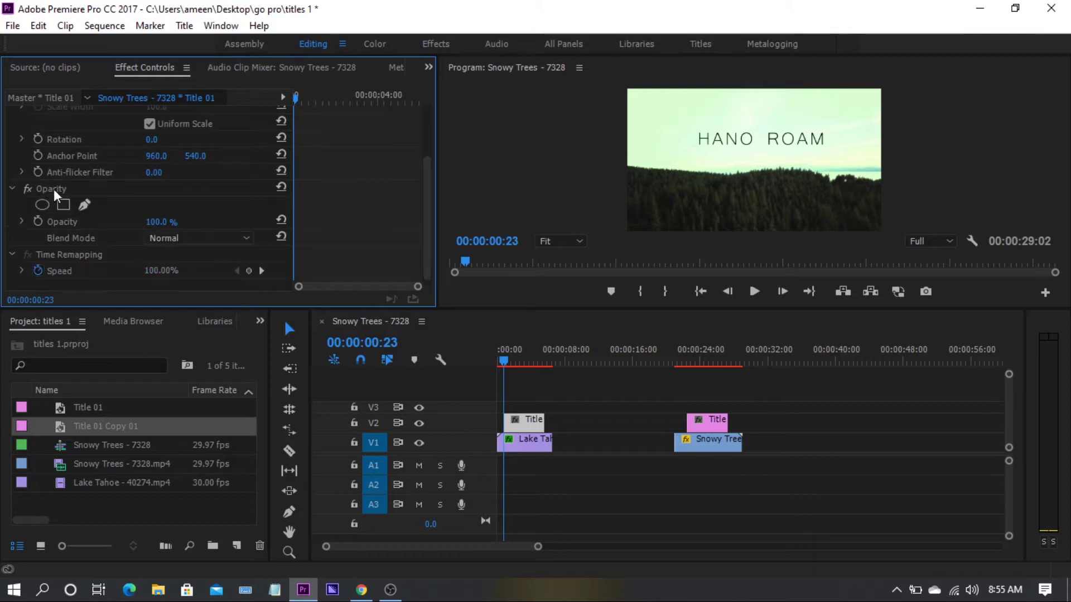
left_click(83, 206)
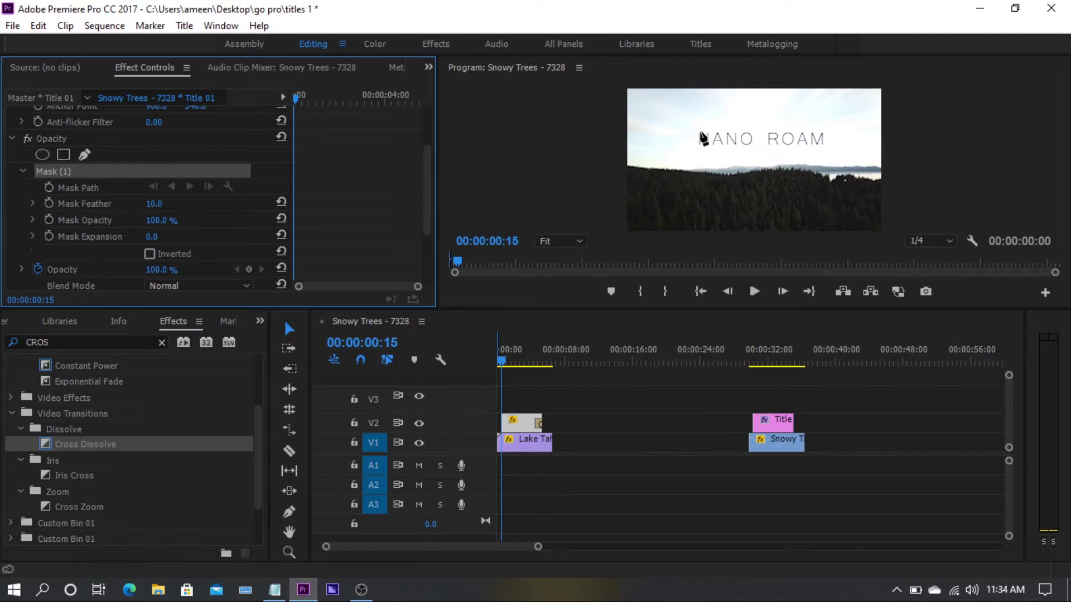
left_click(700, 132)
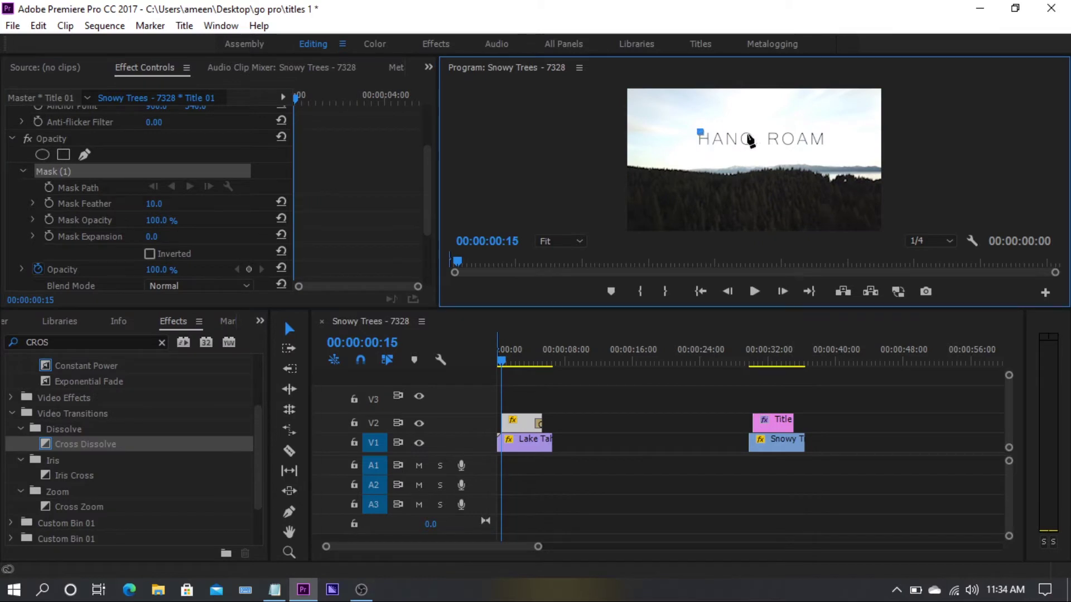
left_click(776, 135)
left_click(825, 133)
left_click(817, 161)
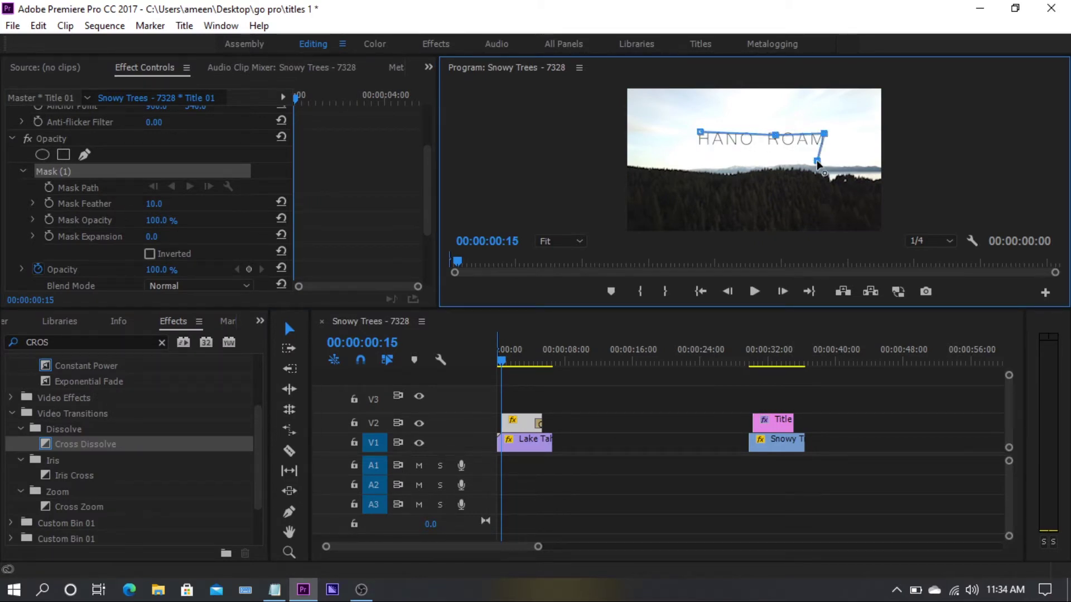
left_click(753, 154)
left_click(707, 151)
left_click(701, 132)
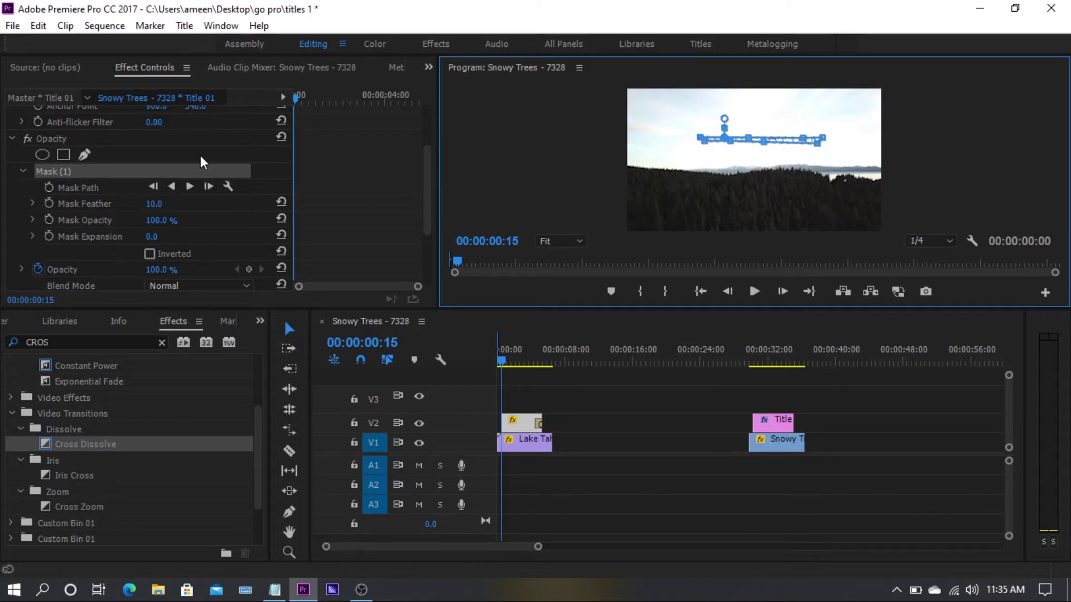
Step: Turn on keyframing for Mask Path and Mask Expansion at the title's start and set Mask Expansion to -90
left_click(49, 187)
scroll(56, 184, "up", 1)
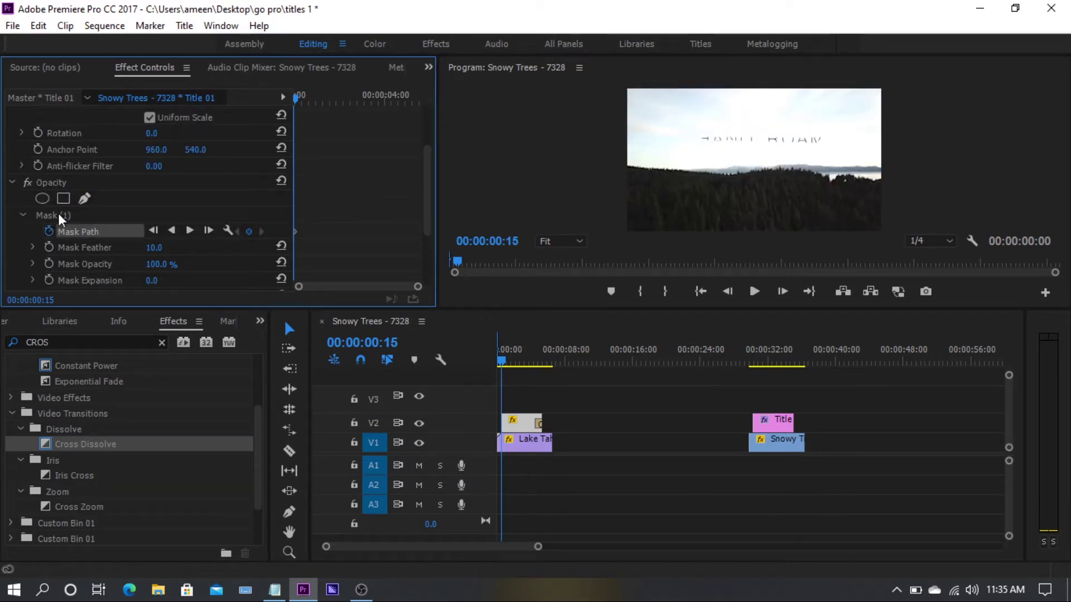
left_click(49, 280)
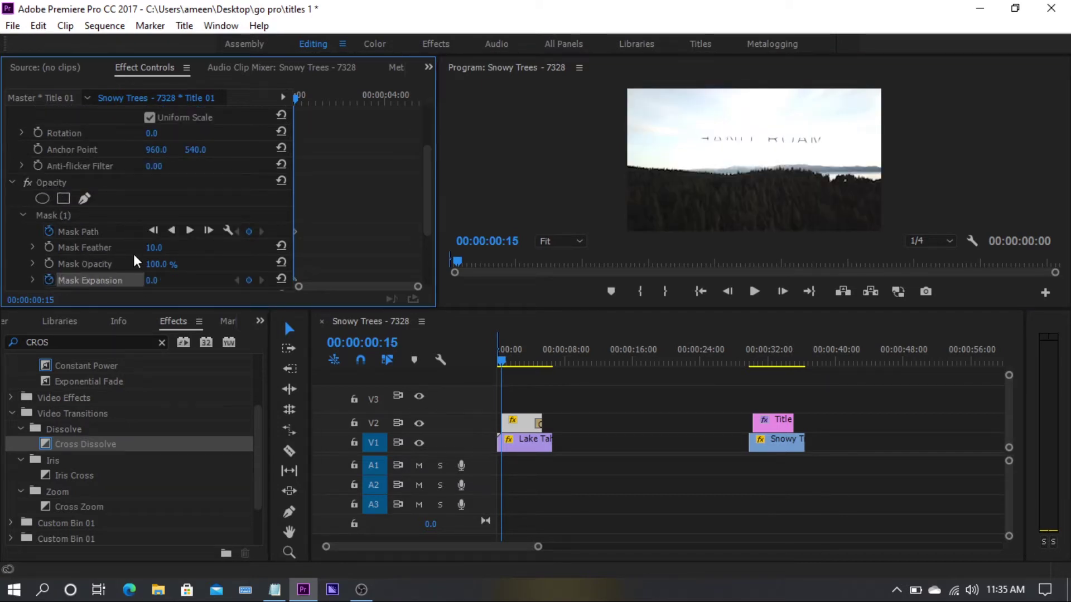
left_click(151, 281)
type("-90")
key("Return")
Step: Add a Mask Expansion keyframe of 0 at 00:00:02:16
left_click_drag(429, 193, 430, 228)
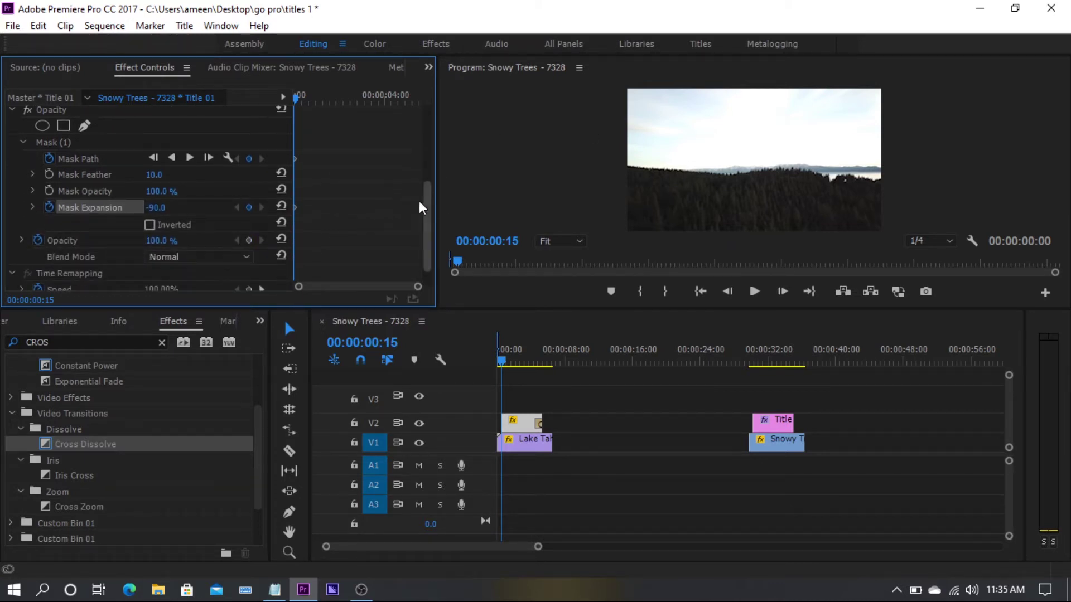
left_click_drag(296, 97, 349, 114)
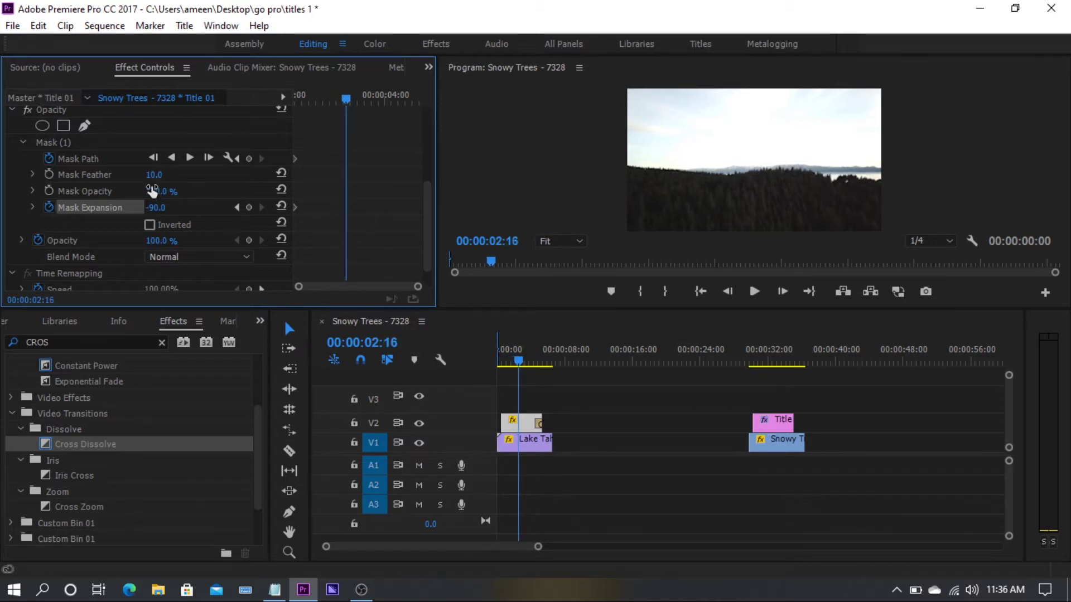
left_click(161, 207)
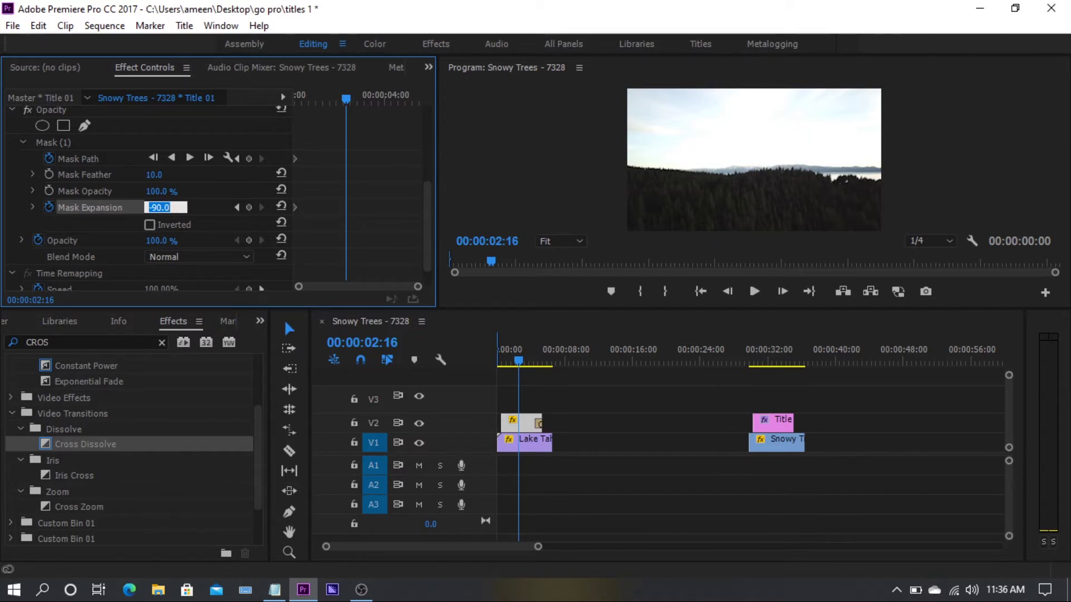
type("0")
key("Return")
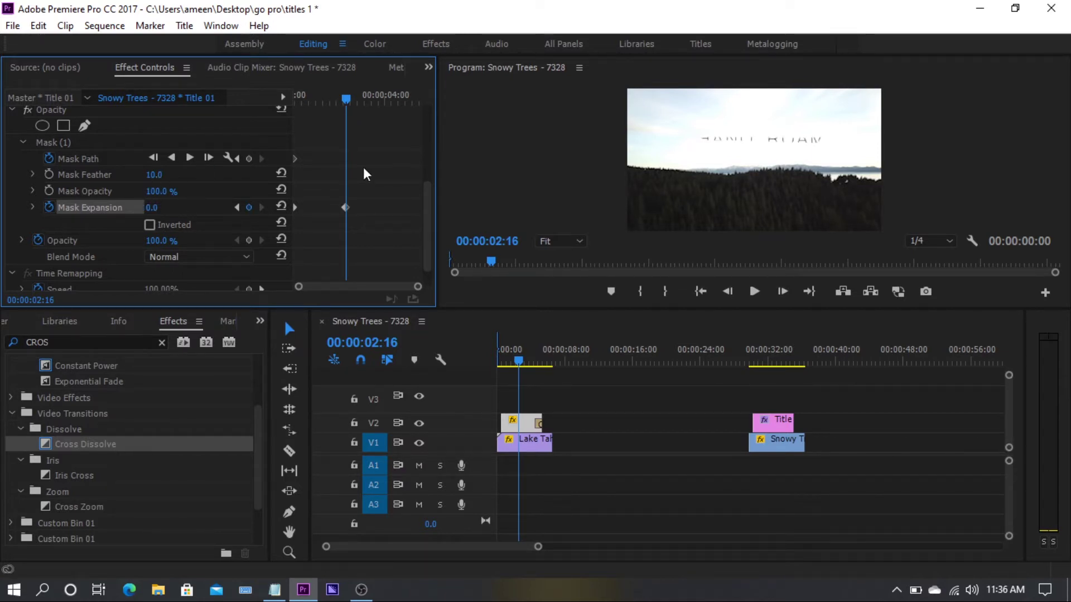
Step: Reshape the mask at 00:00:02:16 by pulling its lower points down below the letters of HANO ROAM
left_click_drag(430, 220, 433, 196)
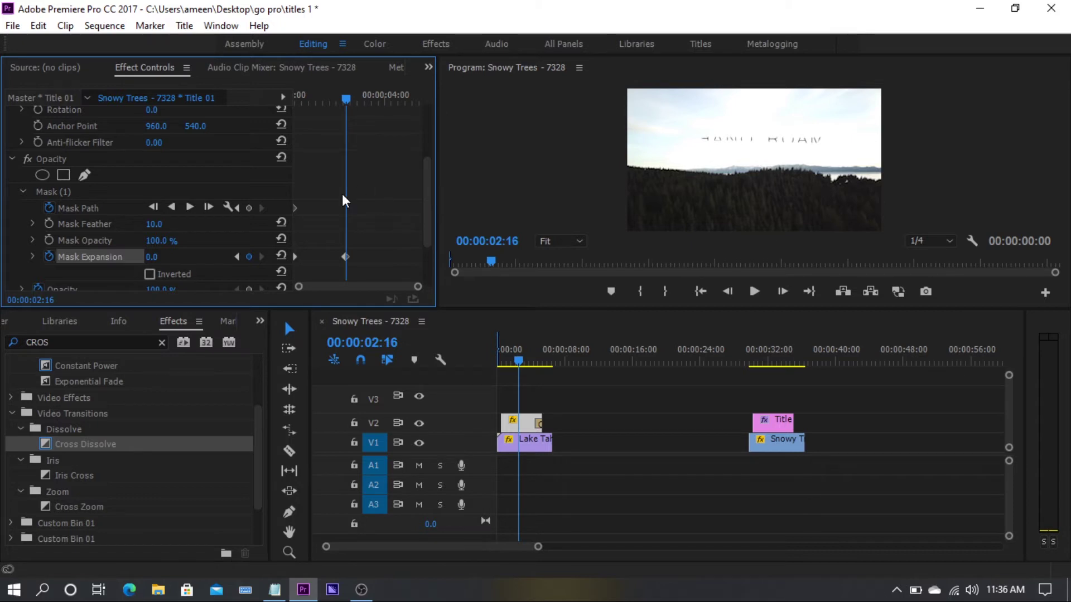
left_click(83, 193)
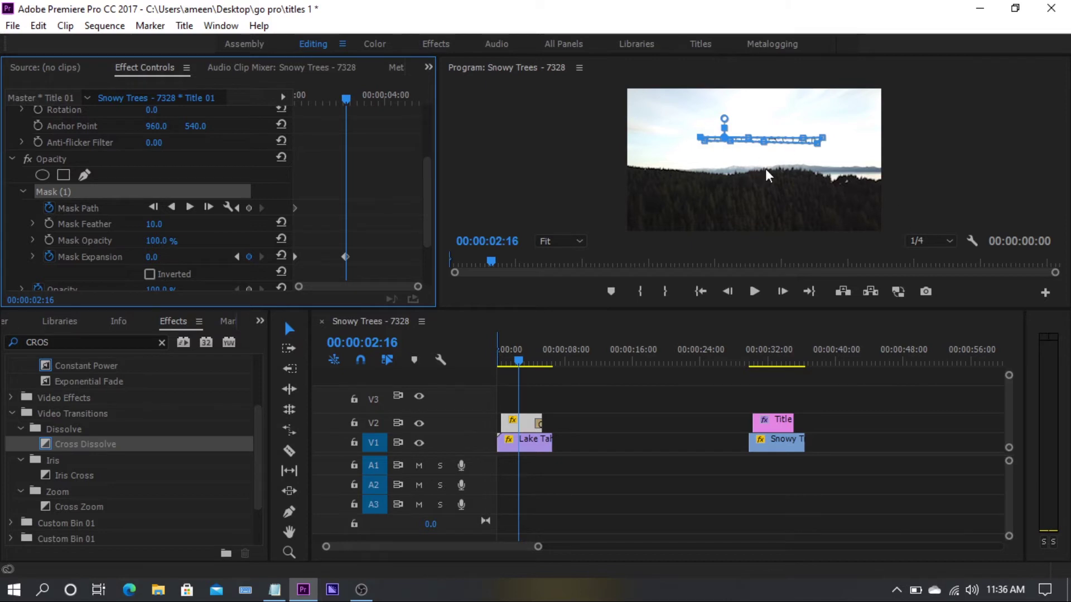
left_click(580, 241)
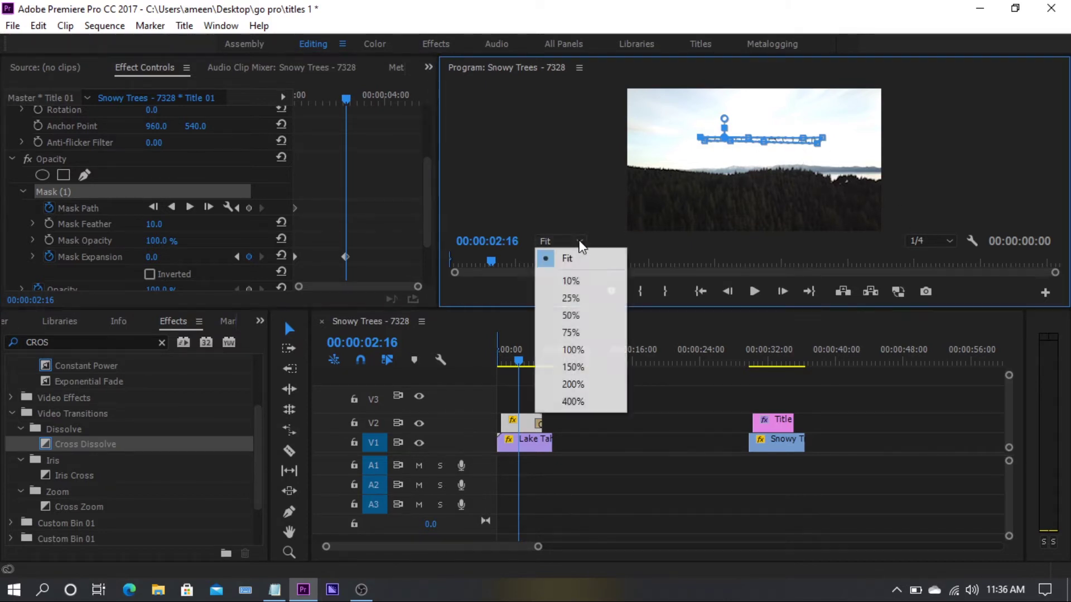
left_click(574, 316)
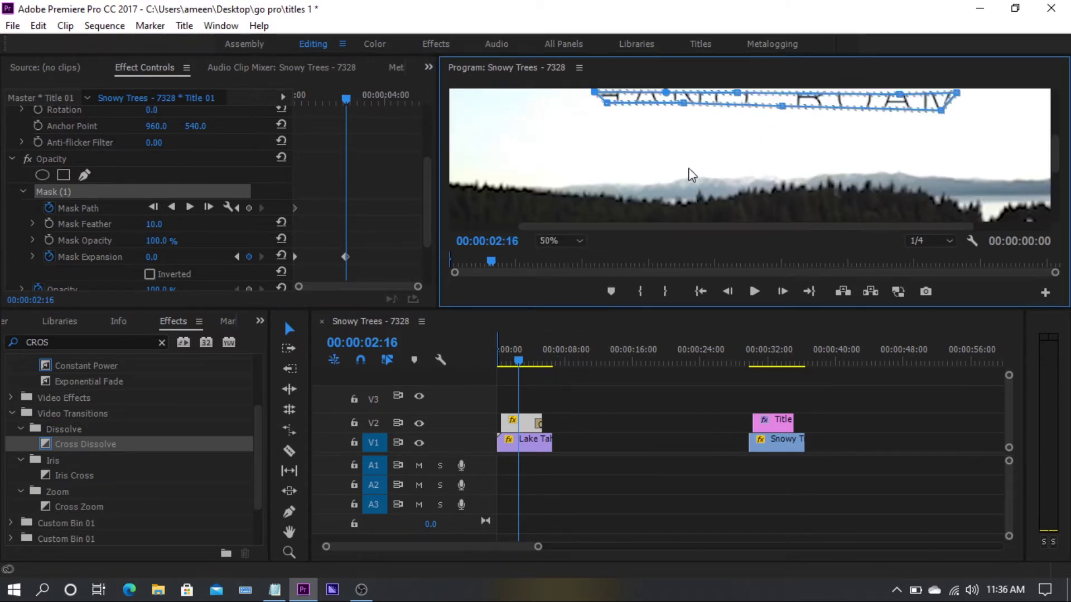
scroll(1056, 184, "up", 3)
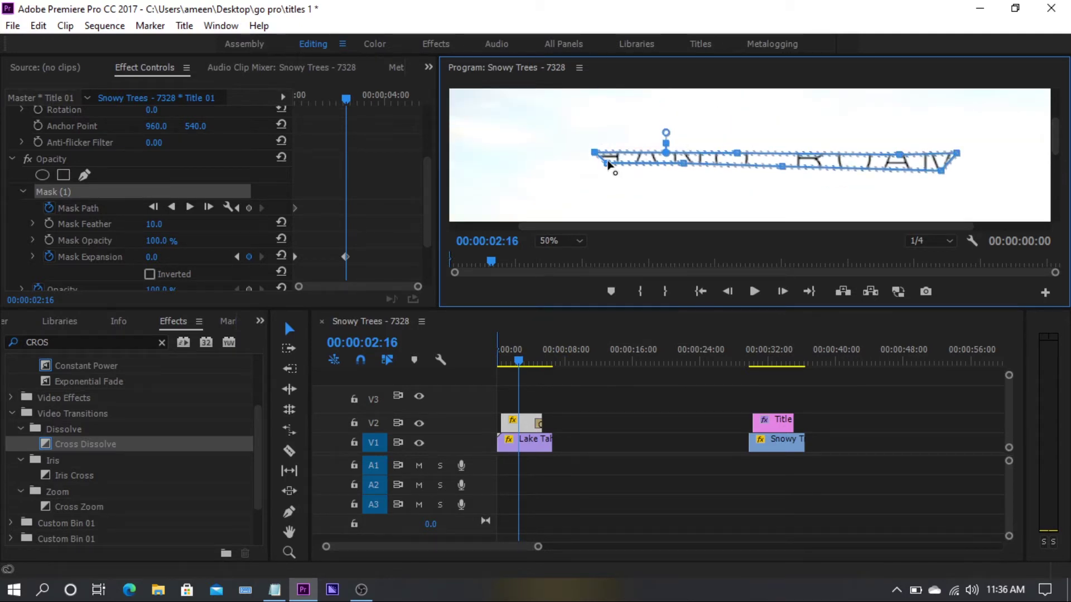
left_click_drag(607, 164, 605, 193)
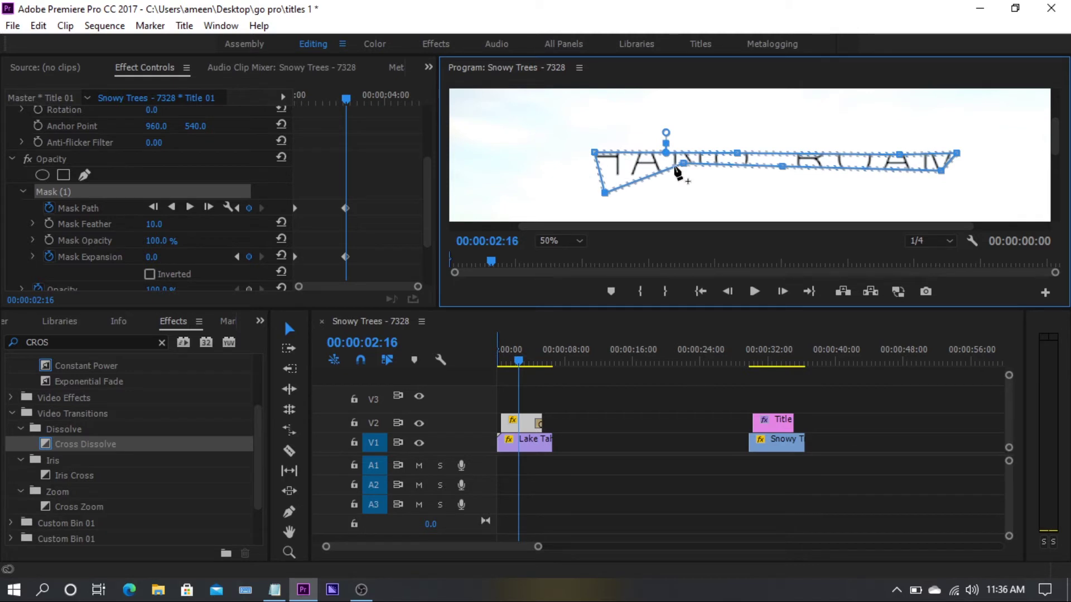
left_click_drag(682, 169, 688, 210)
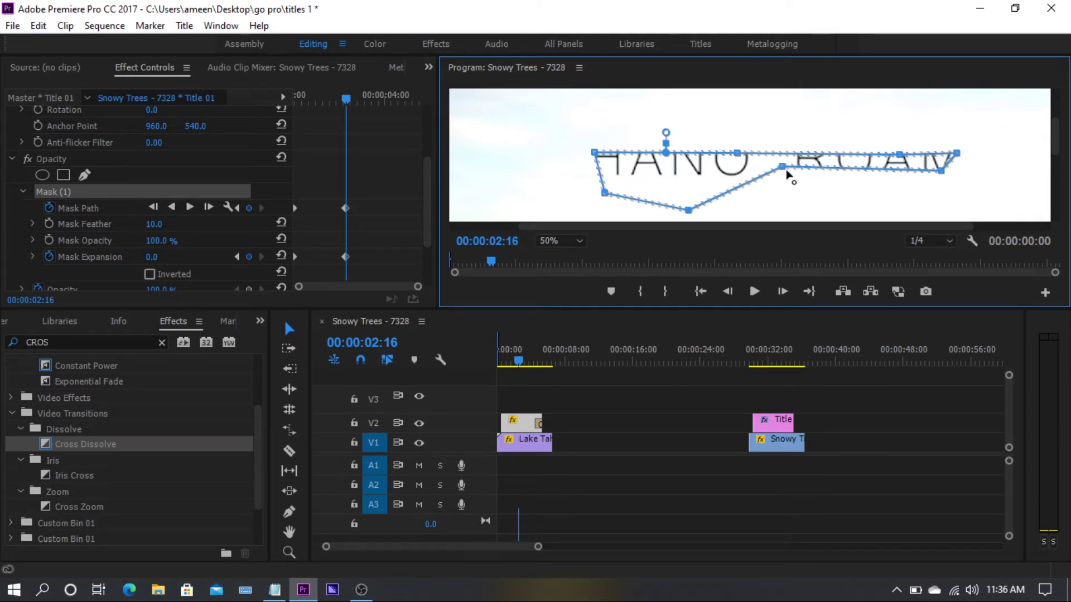
left_click_drag(782, 167, 822, 205)
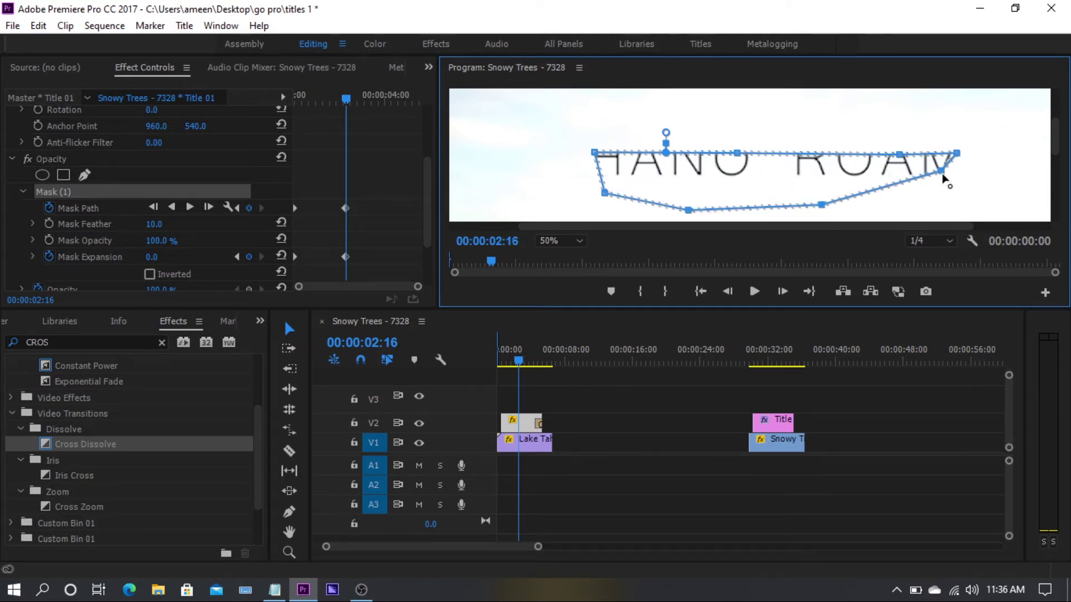
left_click_drag(942, 174, 971, 203)
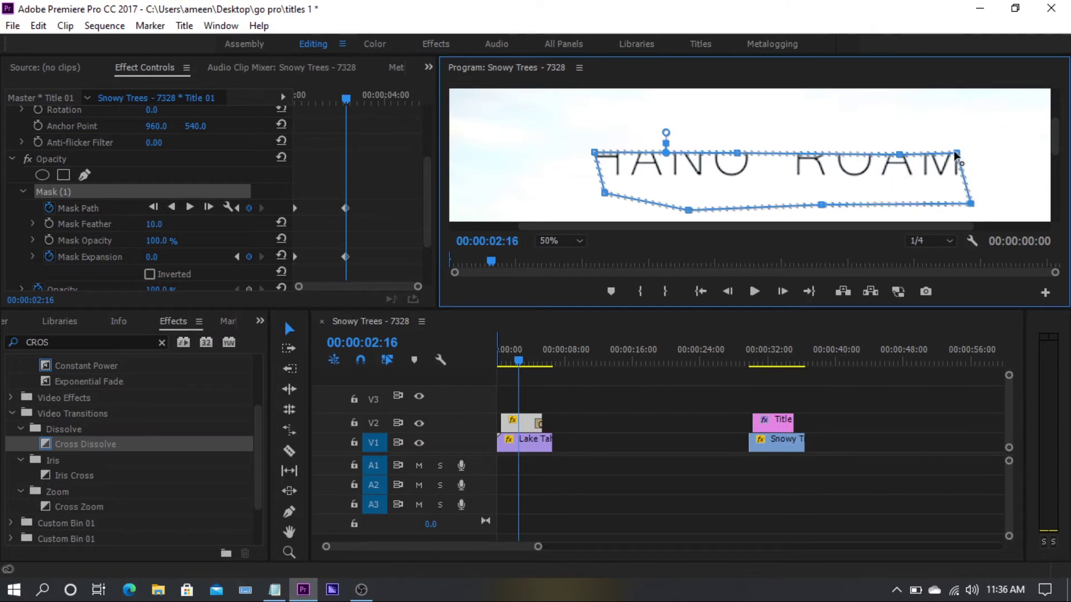
Step: Raise the mask's upper points above the letters and widen its left side so it encloses the whole title, then fit the preview
left_click_drag(956, 155, 960, 128)
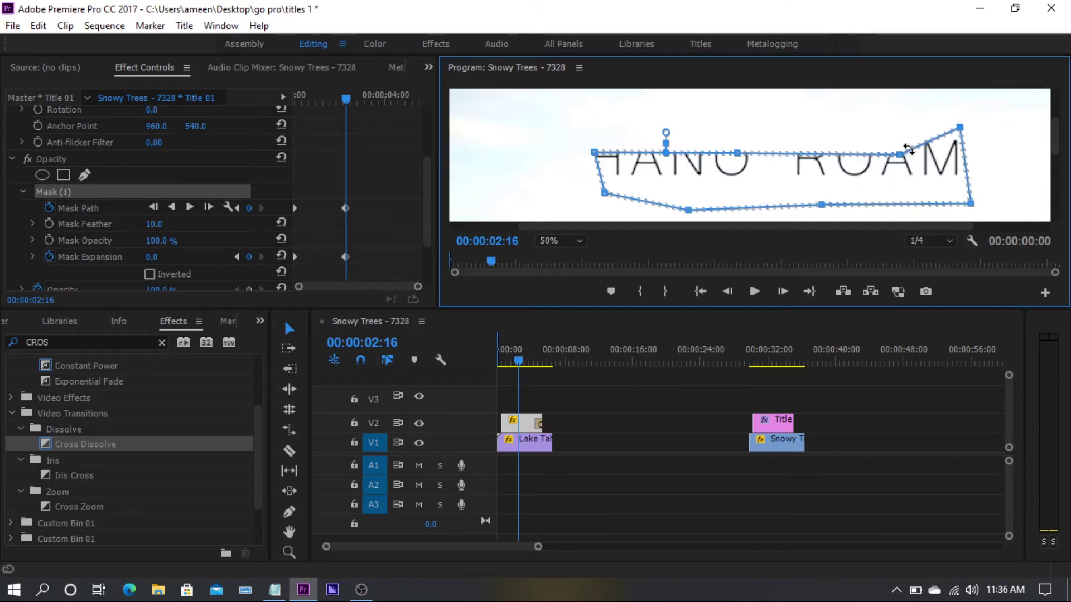
left_click_drag(900, 153, 893, 122)
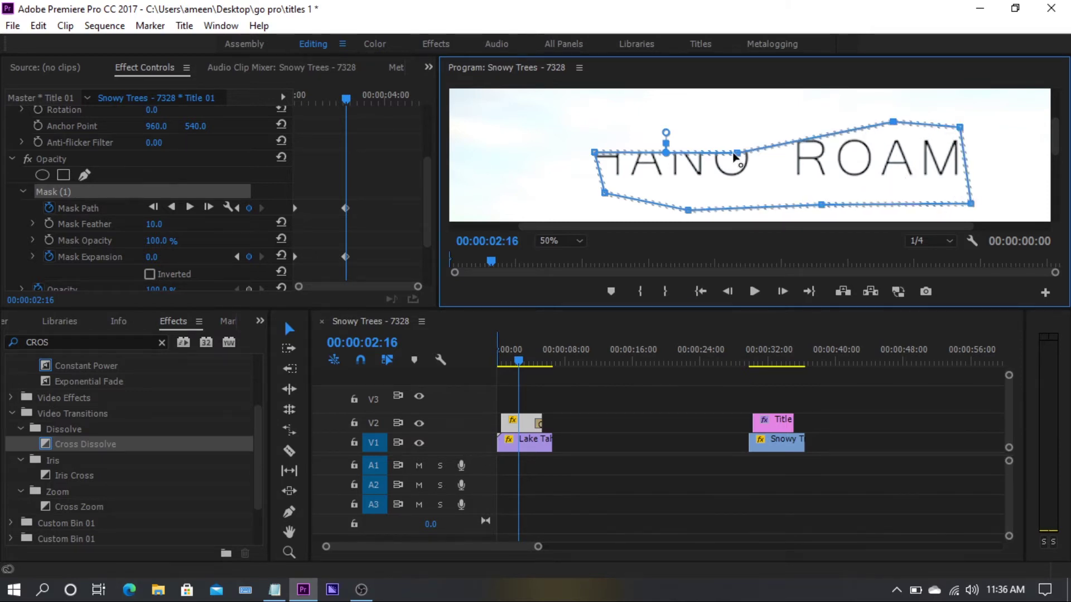
left_click_drag(736, 154, 715, 99)
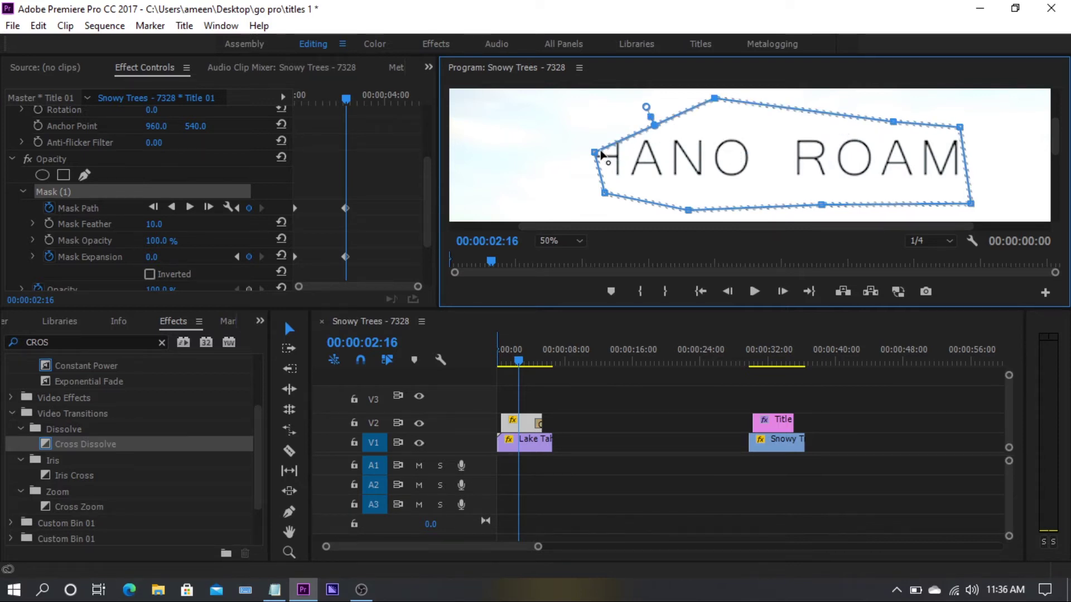
left_click_drag(595, 152, 590, 118)
left_click_drag(604, 193, 587, 196)
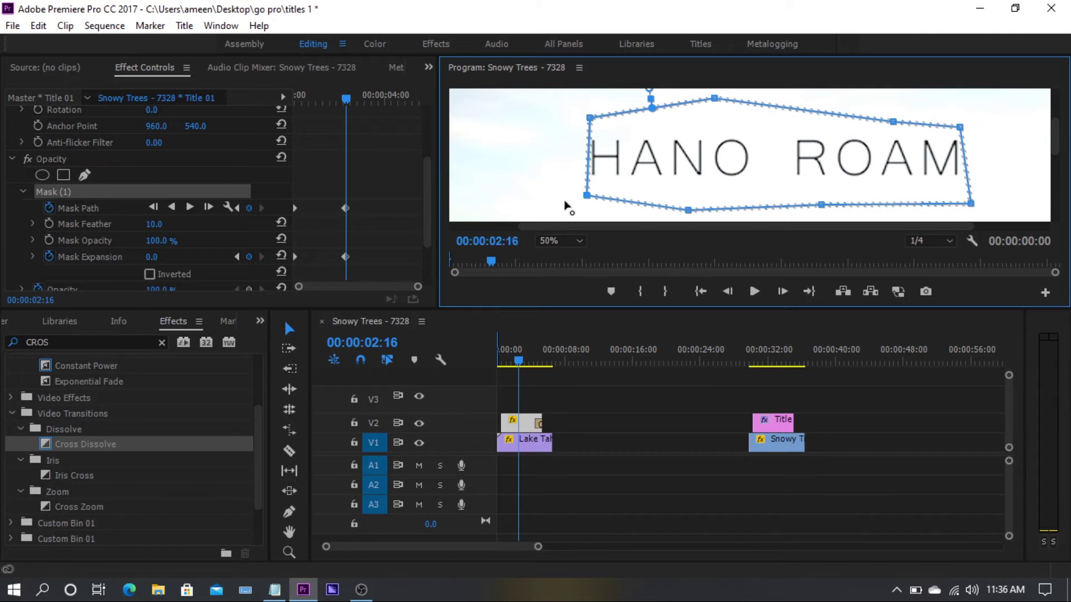
left_click(567, 241)
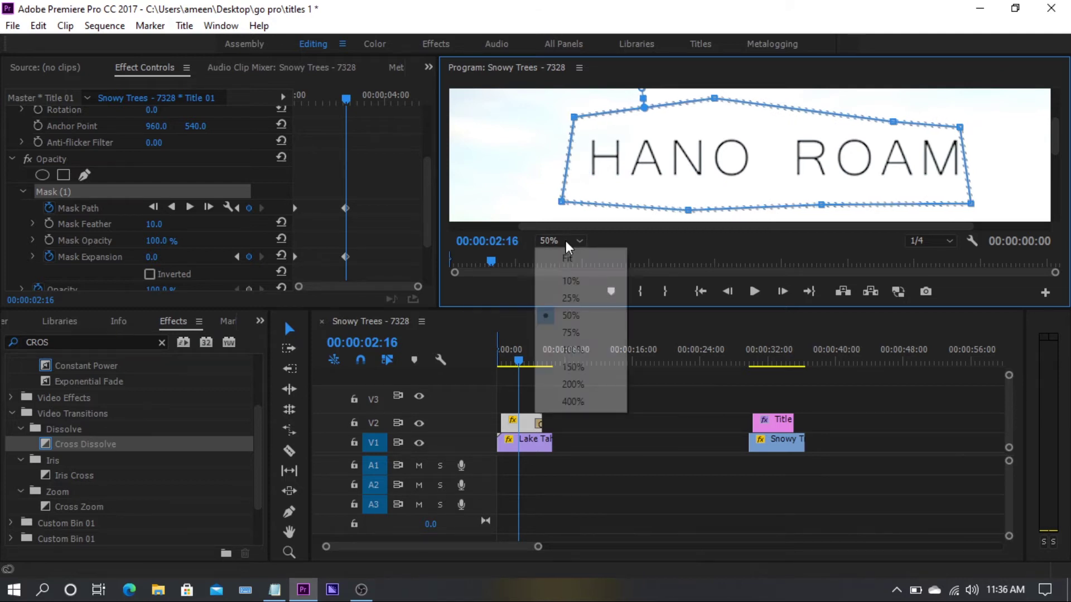
left_click(567, 258)
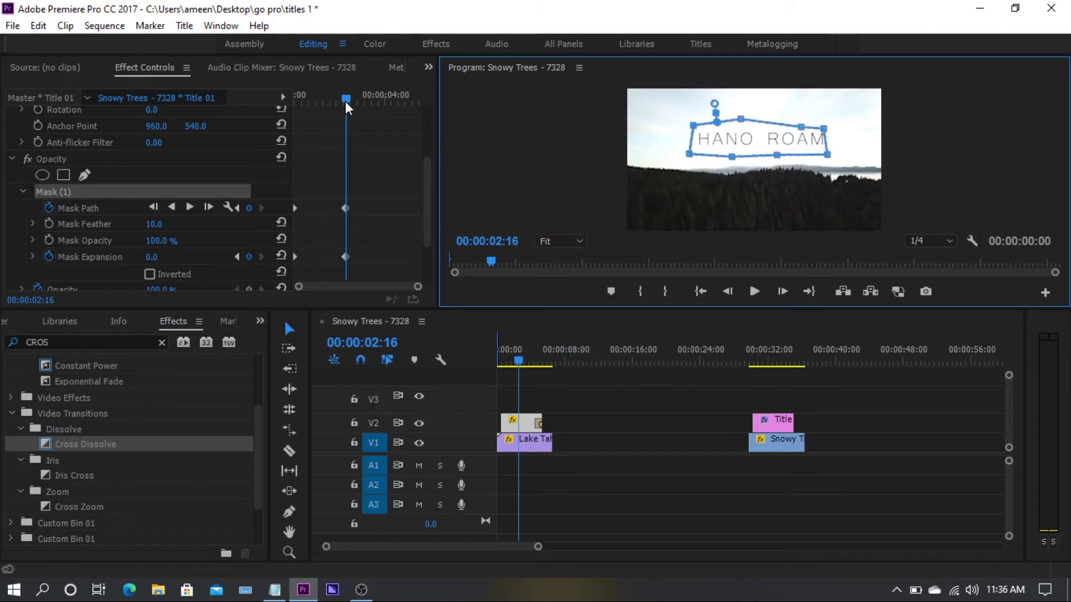
Step: Preview the masked title reveal from the title's start to past the end of the Lake Tahoe clip
left_click_drag(346, 101, 295, 101)
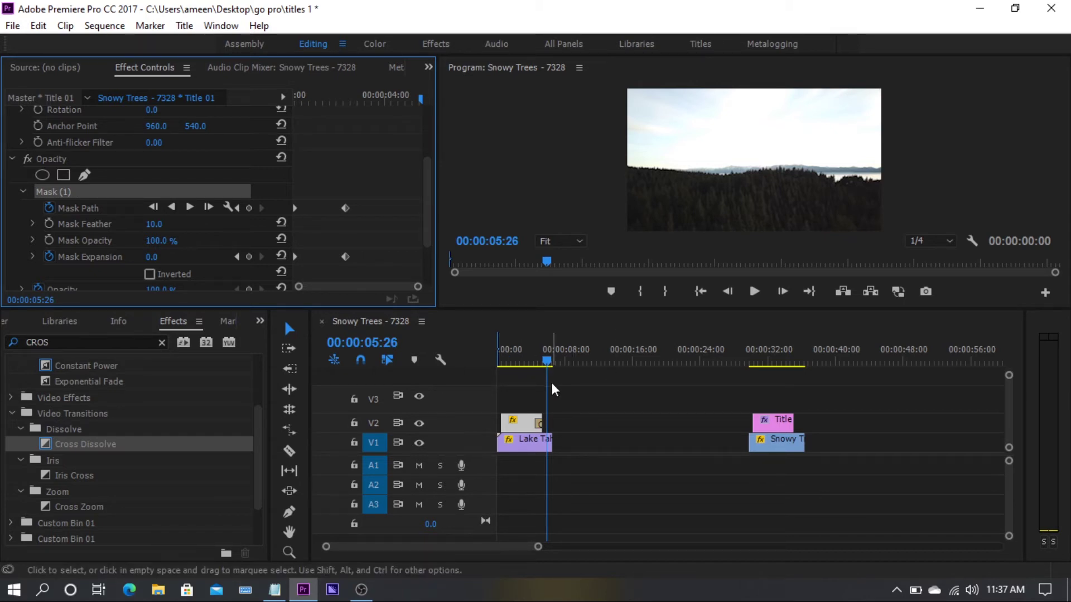
left_click(559, 361)
Step: Move the playhead to 00:00:31:18 and select the title over the Snowy Trees clip to show its effect settings
left_click(780, 446)
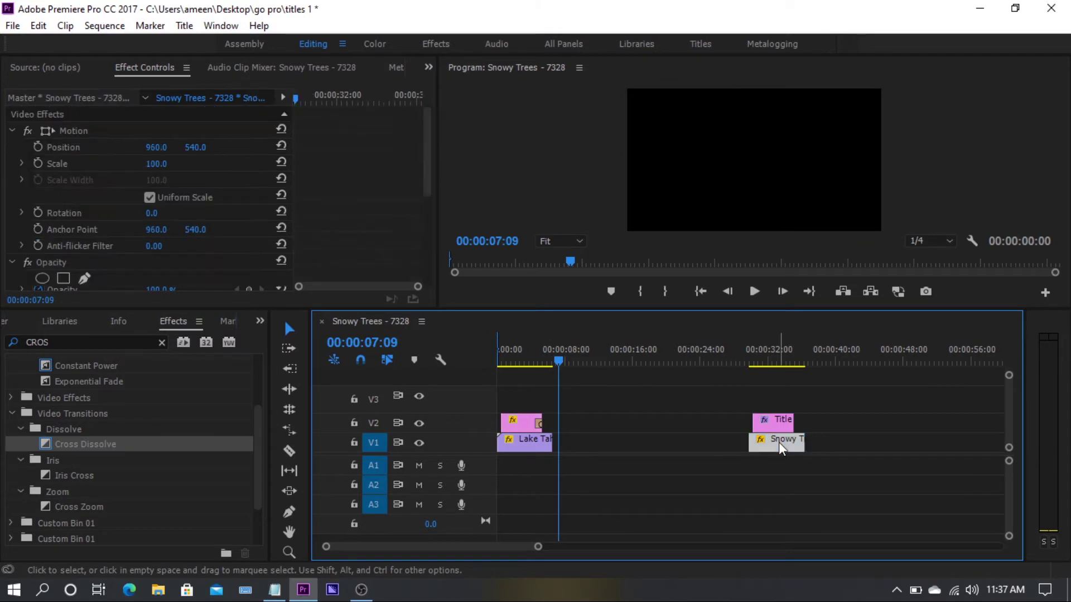
left_click(760, 361)
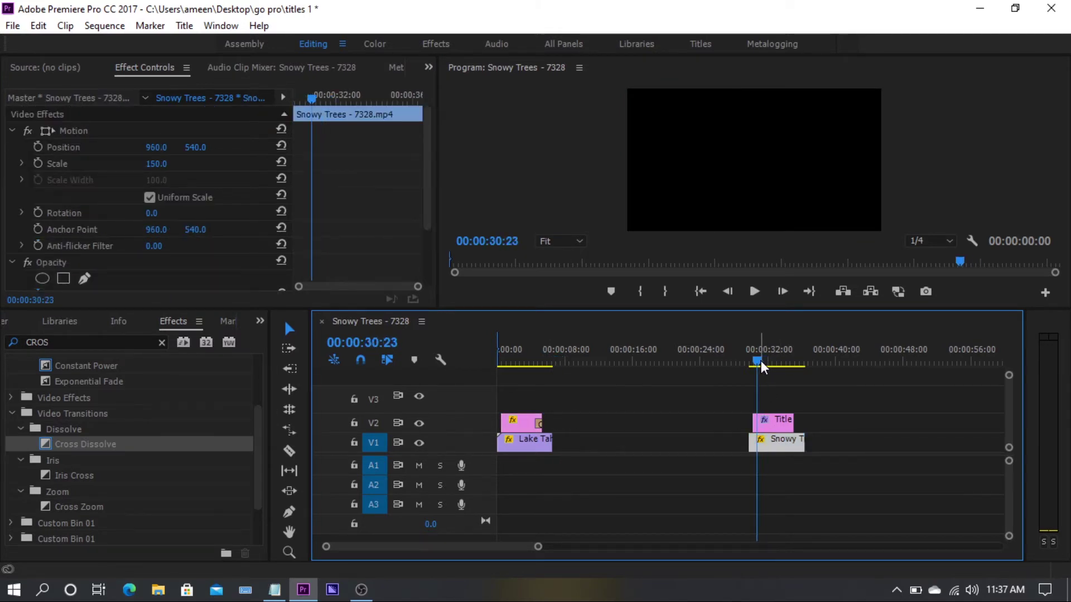
mouse_move(761, 360)
left_mouse_down()
mouse_move(785, 361)
mouse_move(764, 360)
left_mouse_up()
left_click(785, 424)
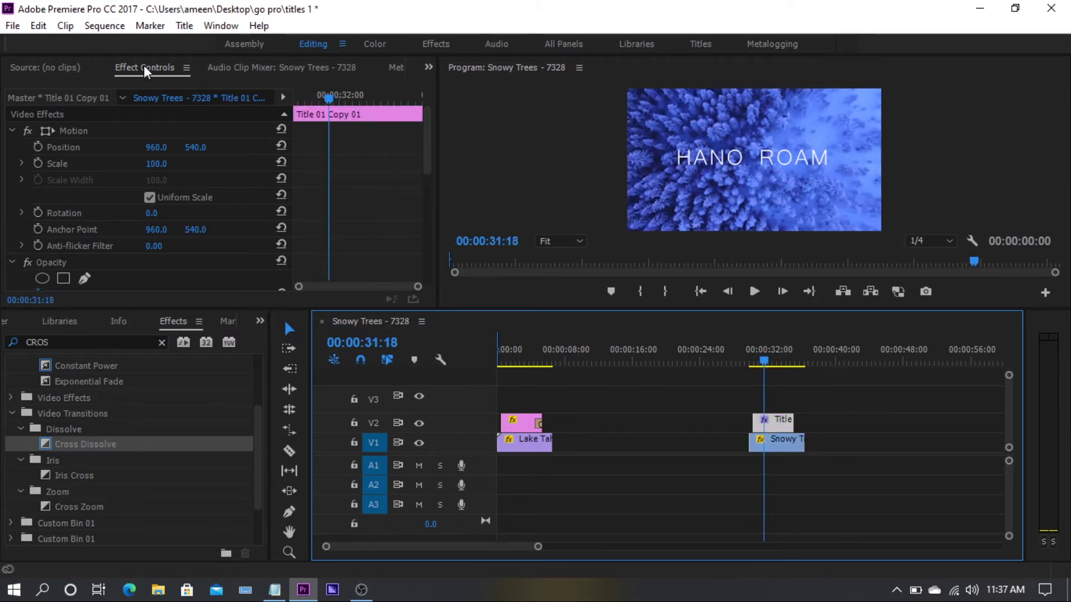
left_click_drag(430, 150, 429, 198)
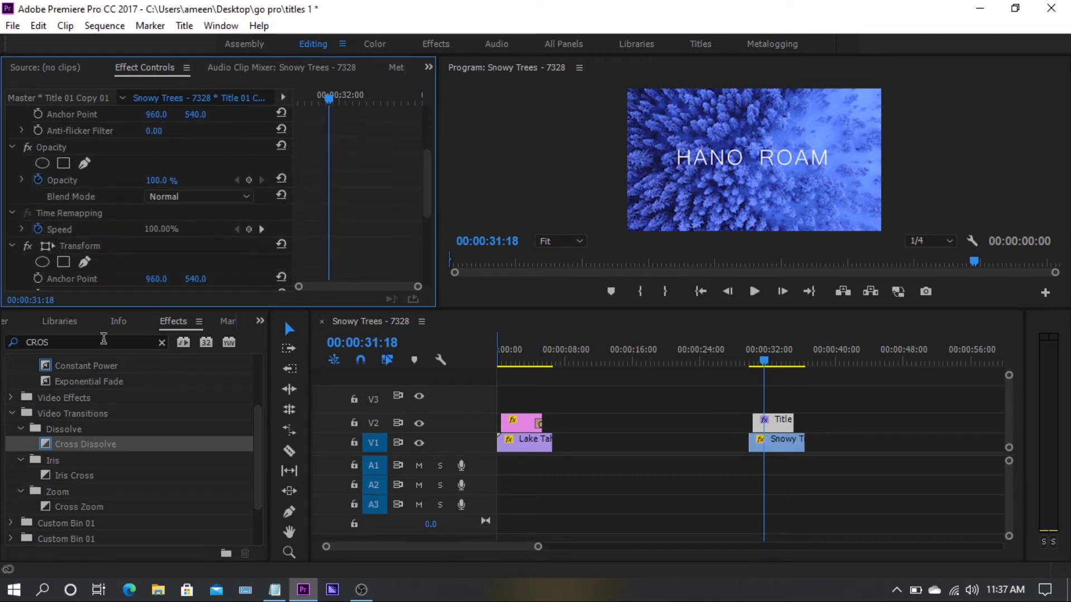
Step: Search the effects for "TRAN" and apply the Distort Transform effect to the title over the Snowy Trees clip
left_click(103, 342)
key("BackSpace")
key("BackSpace")
key("BackSpace")
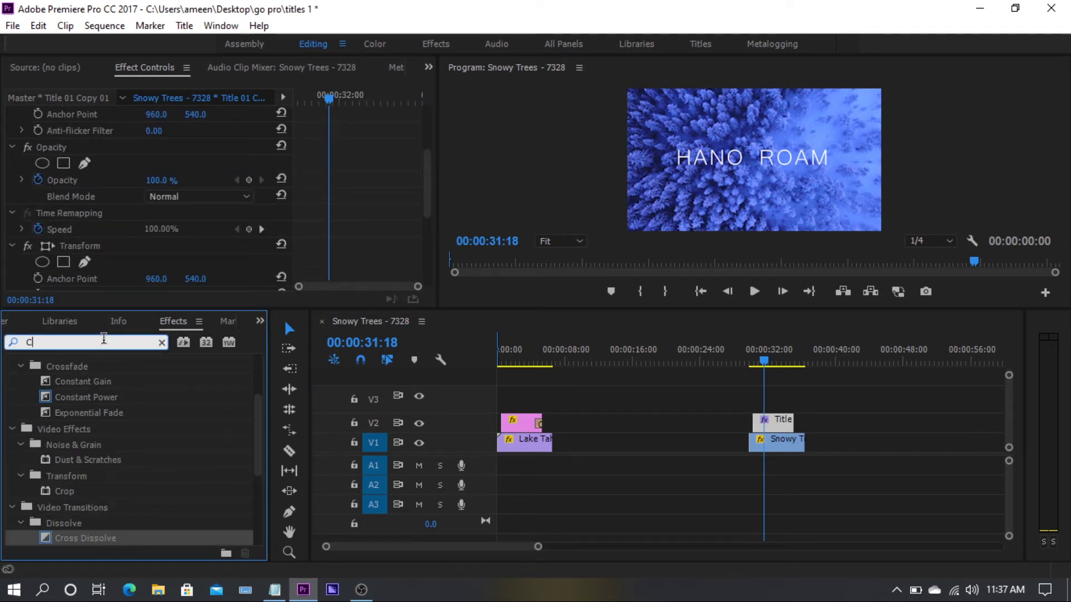
key("BackSpace")
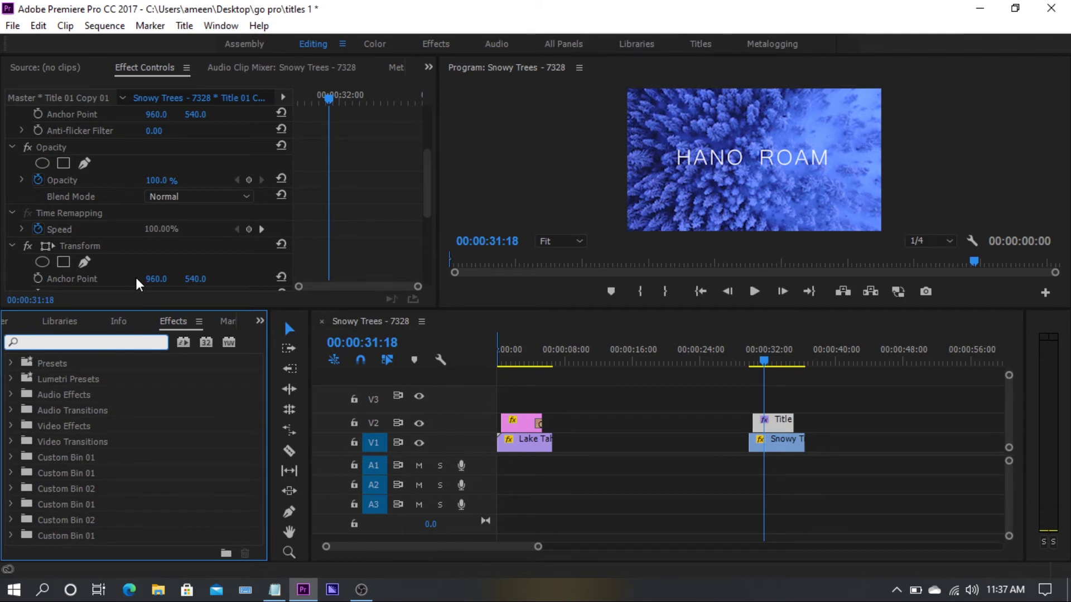
type("TR")
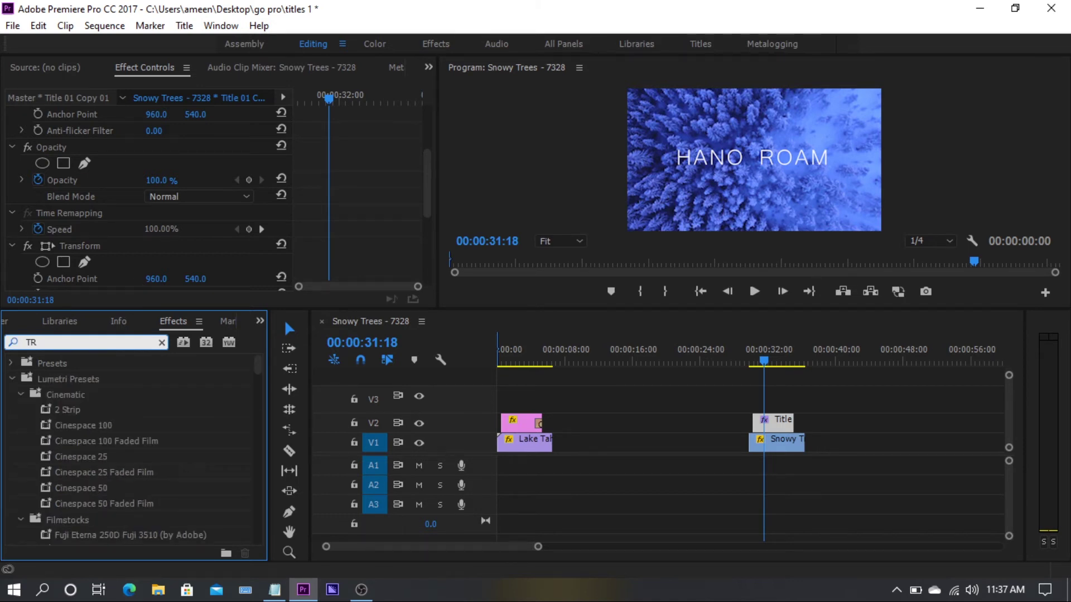
type("AN")
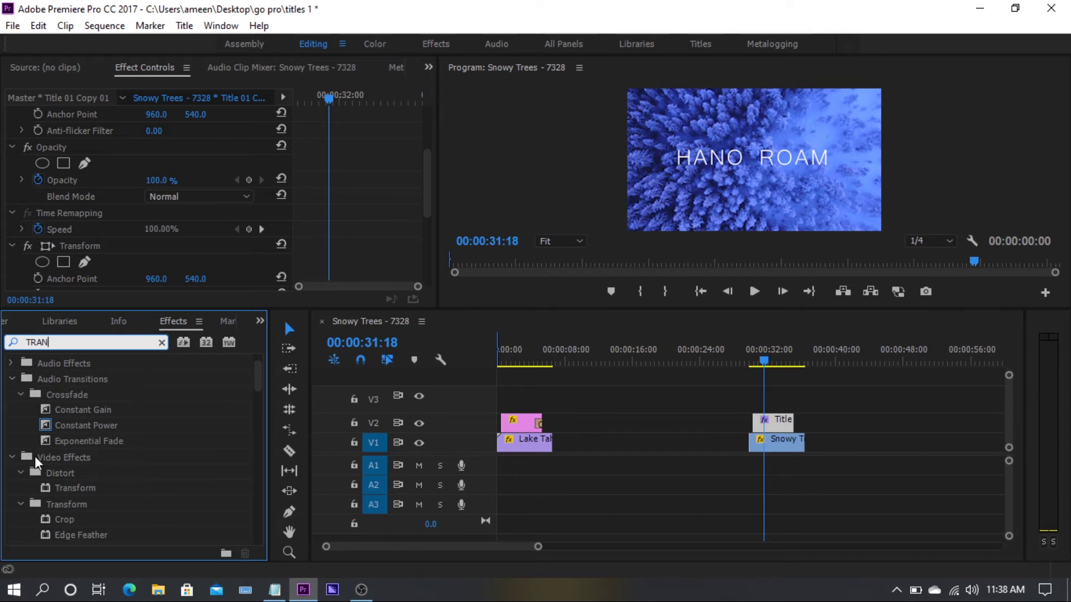
left_click_drag(78, 487, 789, 420)
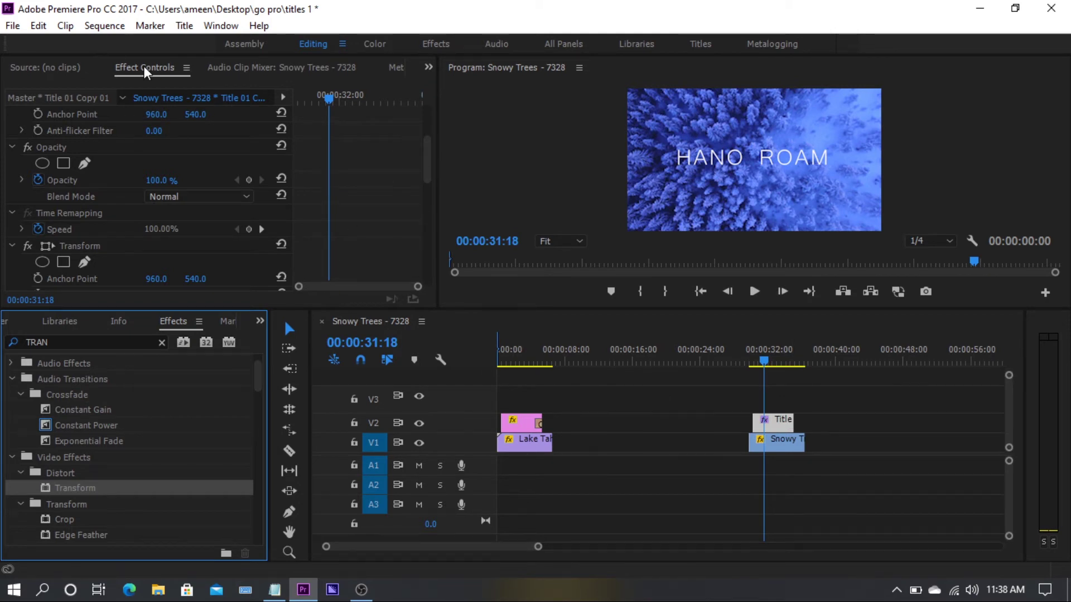
Step: Turn off Uniform Scale in the newly added Transform effect and add a Scale Width keyframe of 0 at 00:00:30:07
left_click_drag(425, 159, 427, 242)
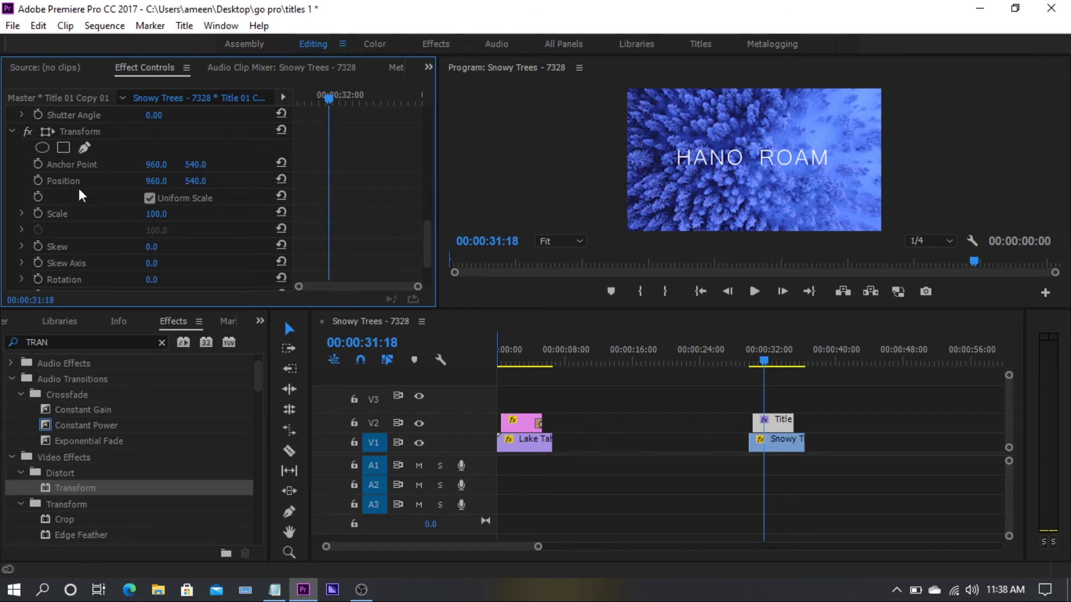
left_click(149, 198)
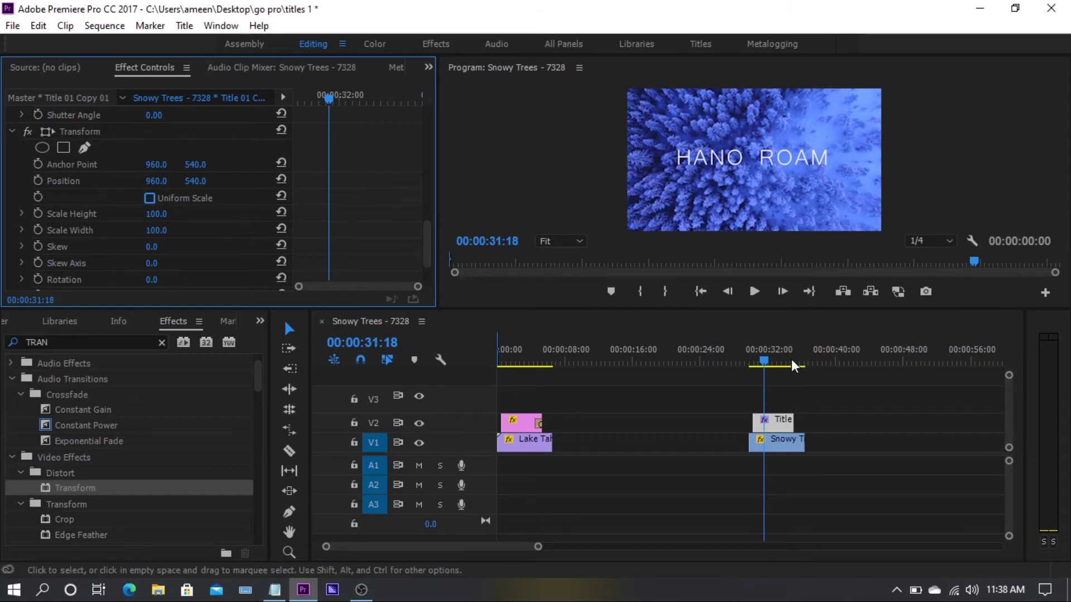
left_click_drag(328, 101, 277, 107)
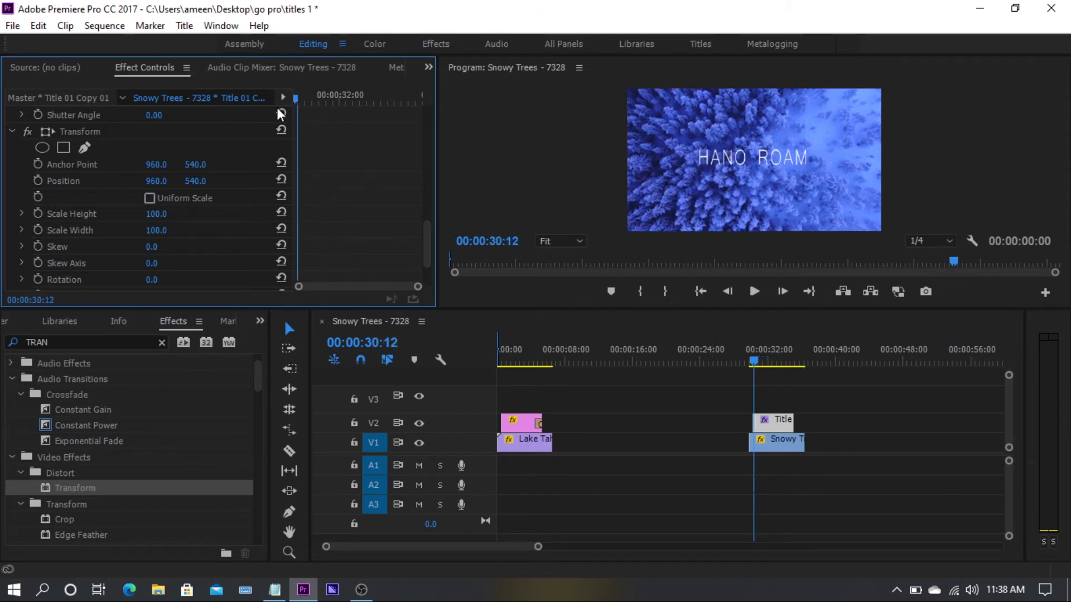
left_click(37, 230)
left_click(159, 231)
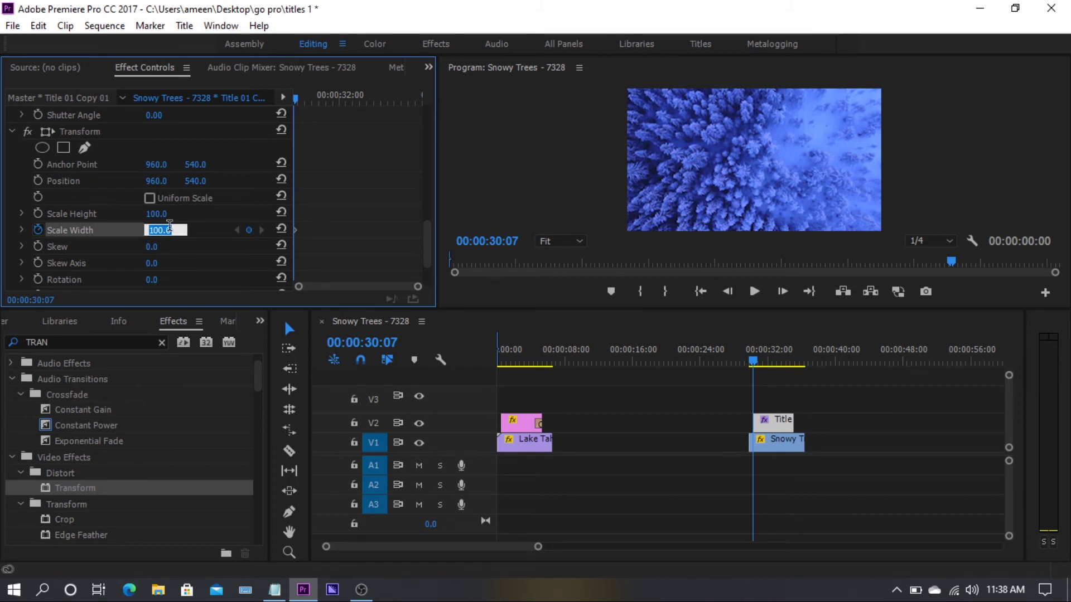
key("Return")
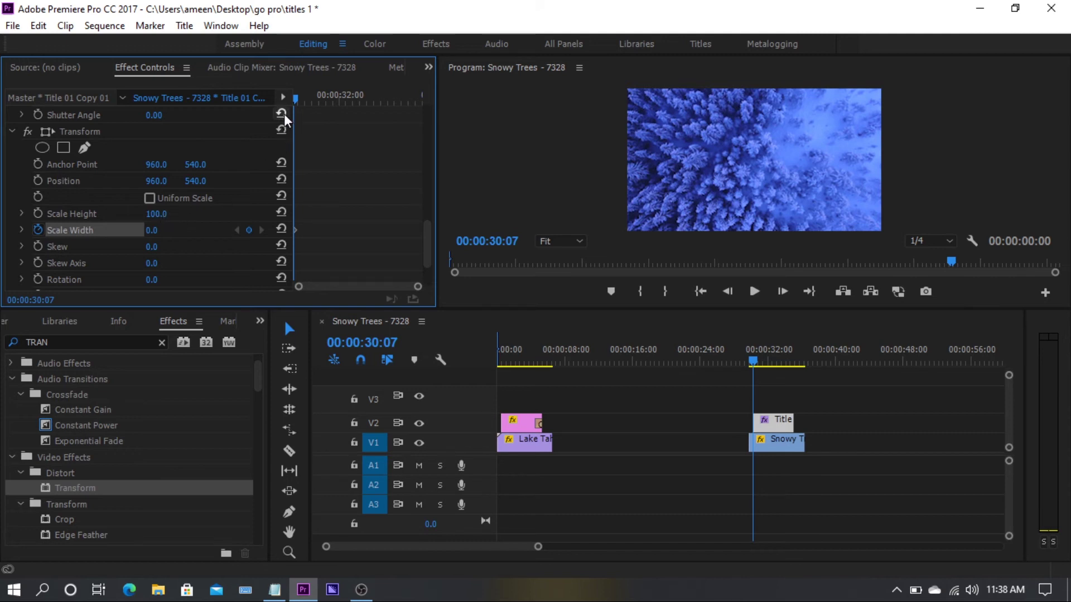
Step: Add a Scale Width keyframe of 100 at 00:00:31:27 and preview the animation from the title's start
left_click_drag(294, 99, 337, 106)
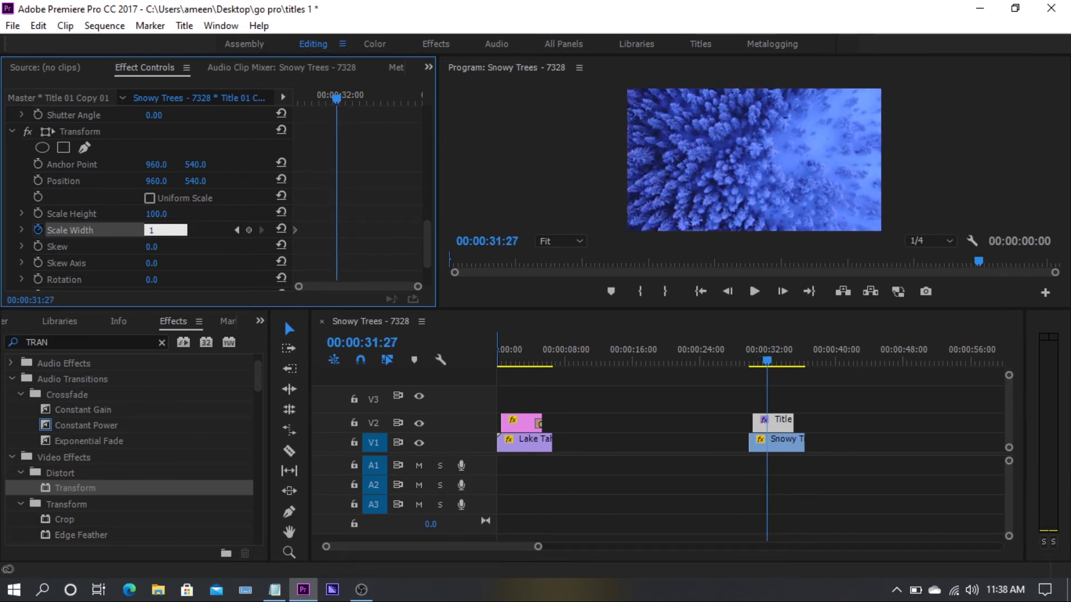
key("Return")
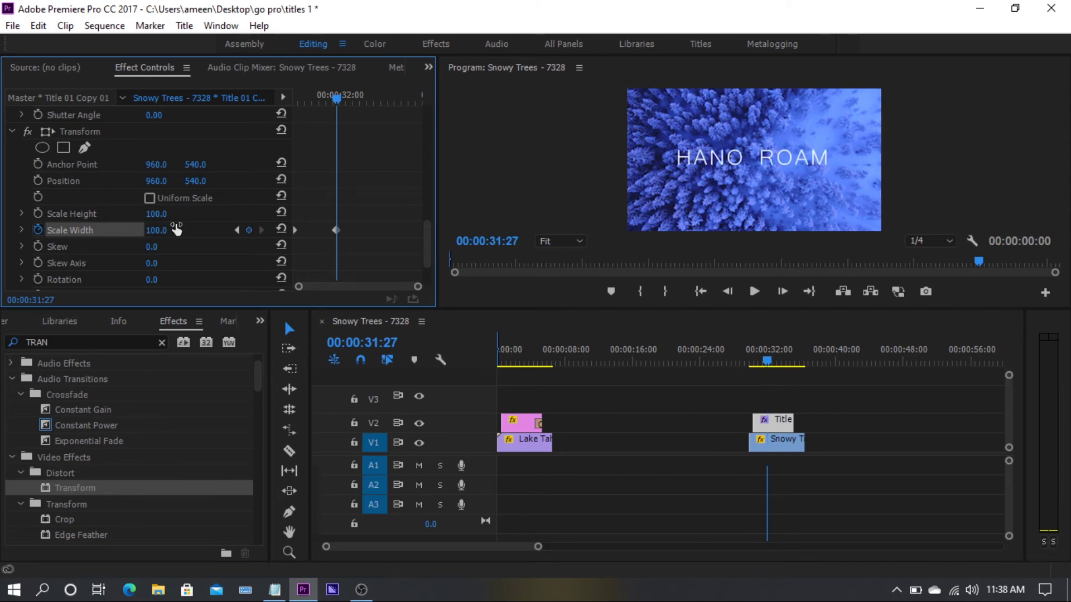
left_click_drag(338, 99, 294, 106)
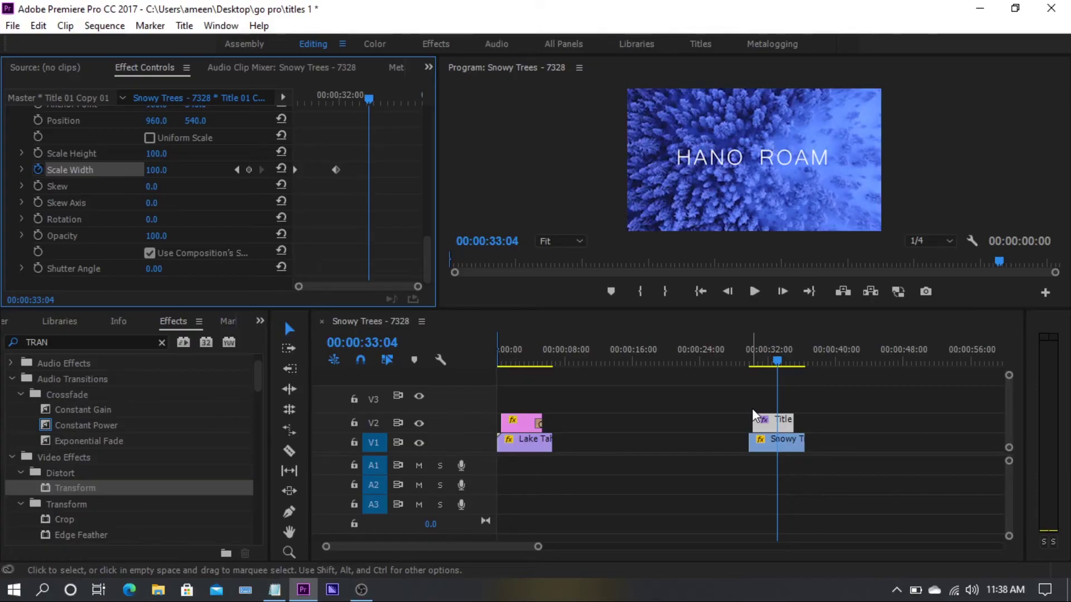
Step: Apply the default Cross Dissolve to the Snowy Trees title and delete the transition at its start, keeping the one at its end
left_click(784, 422)
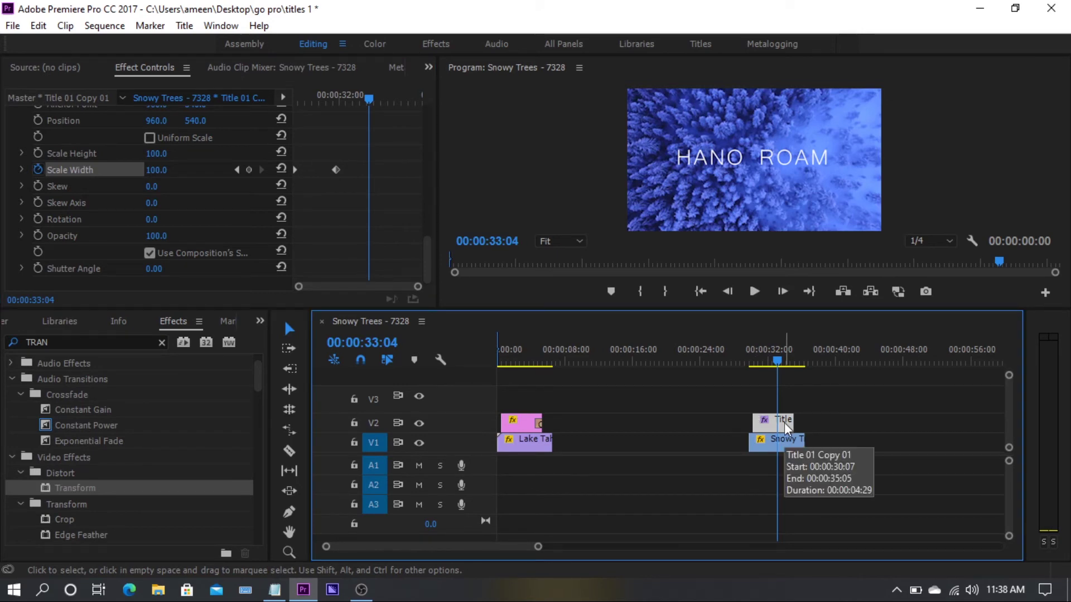
key("ctrl")
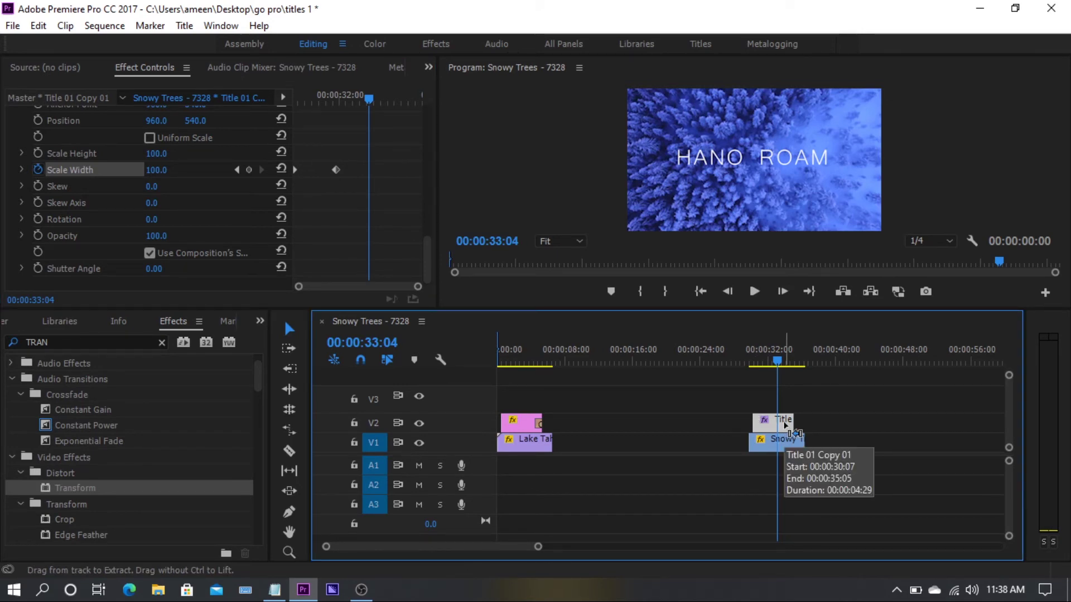
key("ctrl+d")
left_click(758, 425)
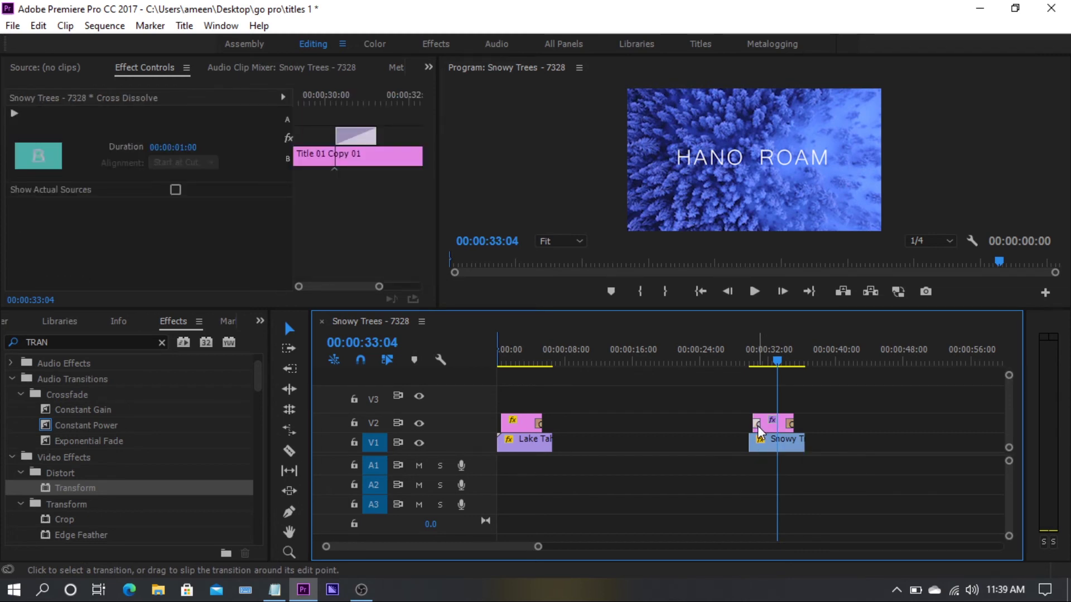
left_click(753, 404)
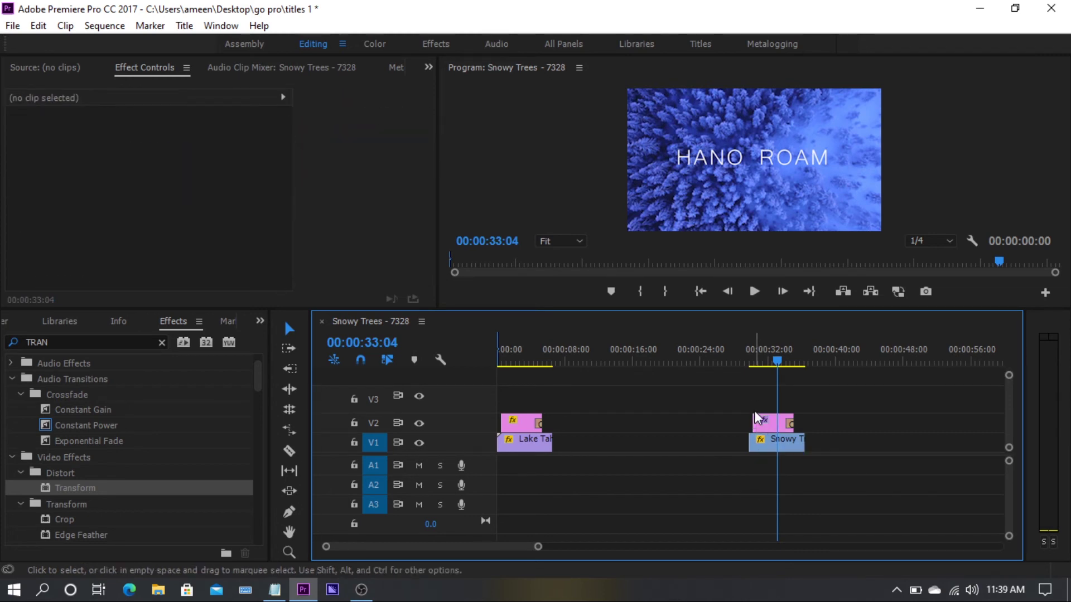
Step: Play the sequence from 00:00:28:03, just before the Snowy Trees clip, to preview its animated title
left_click(736, 362)
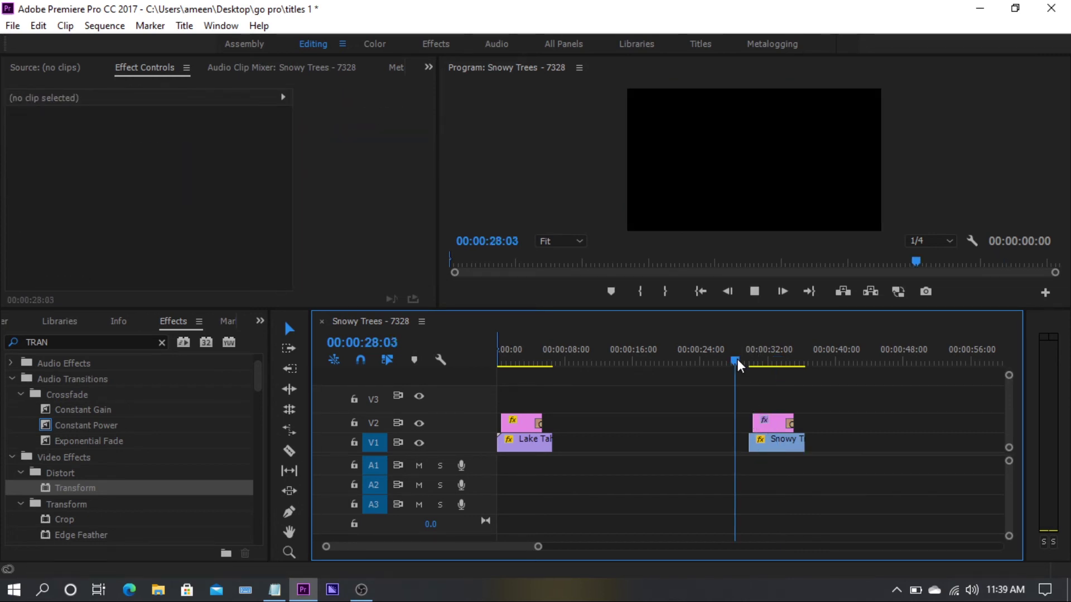
left_click_drag(736, 363, 740, 365)
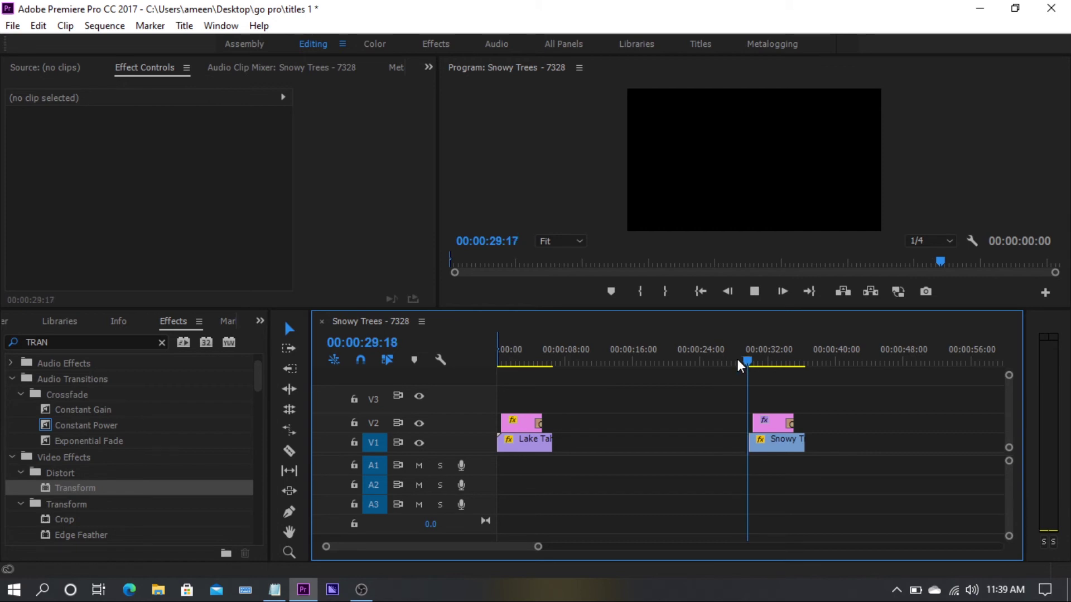